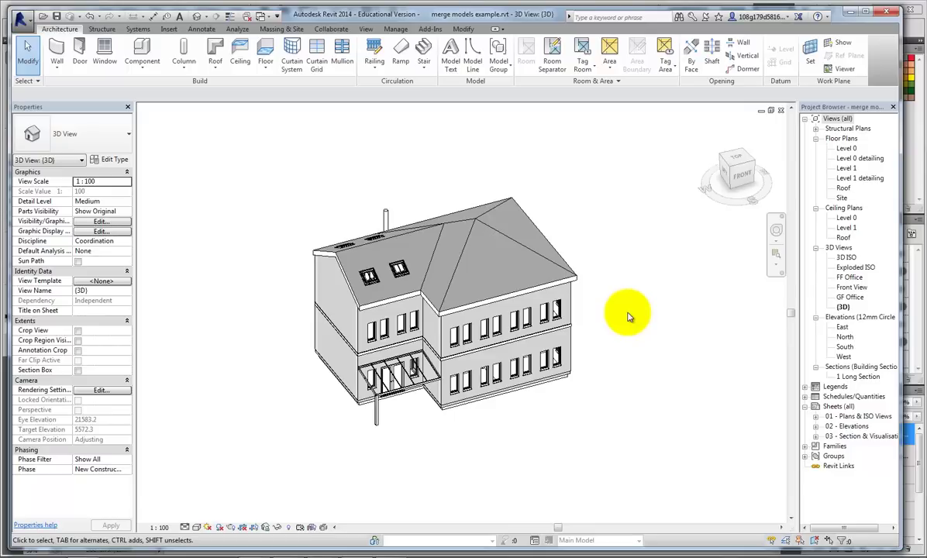
Link the Revit model terrain.rvt into the project using Auto - Center to Center positioning
middle_click_drag(563, 398, 600, 297, "shift")
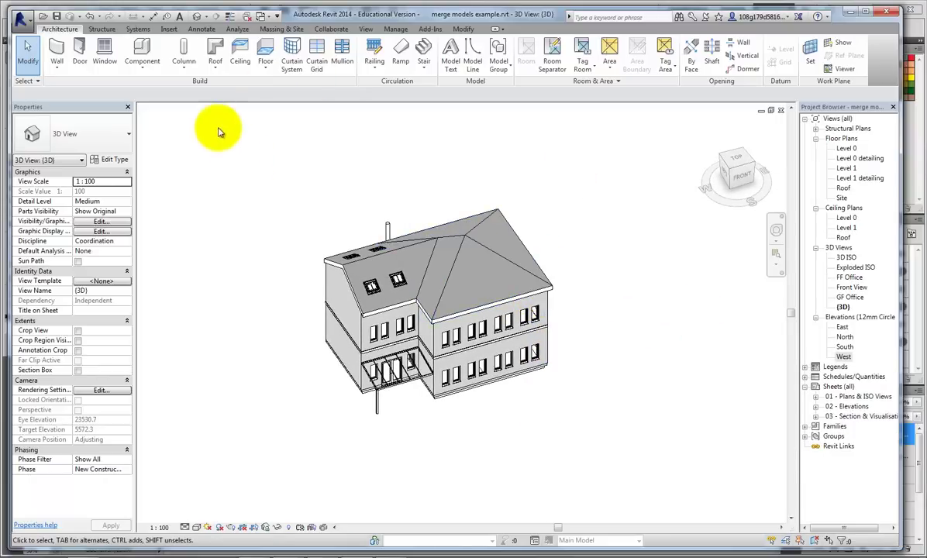
left_click(169, 30)
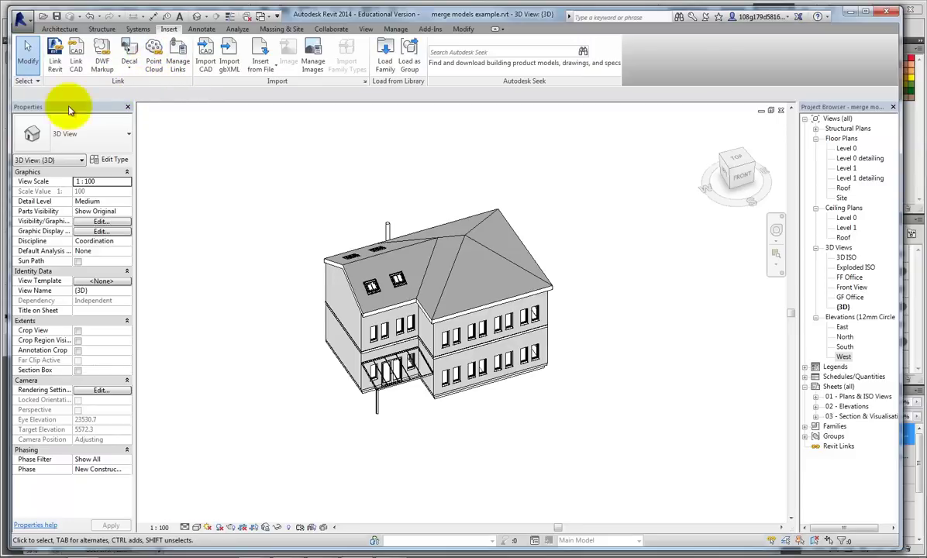
left_click(56, 60)
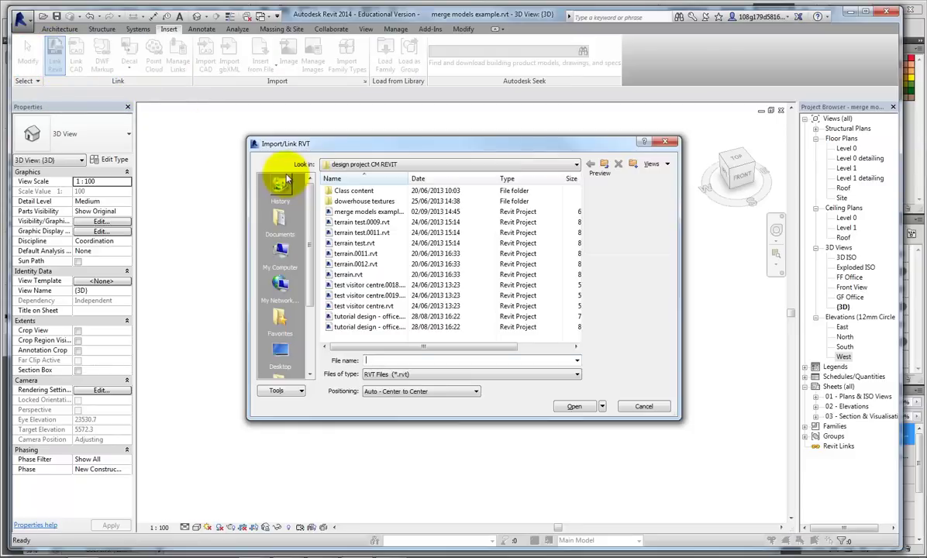
left_click(345, 274)
left_click_drag(513, 148, 467, 132)
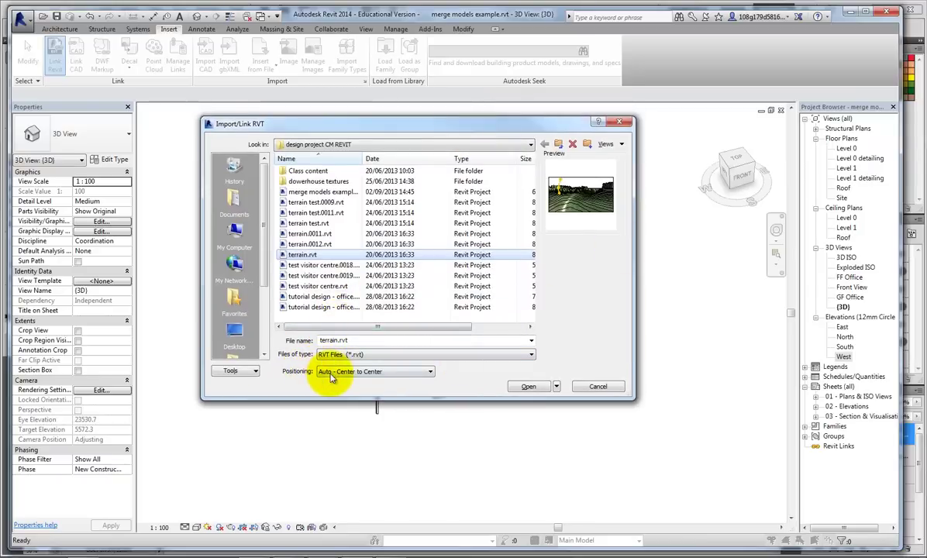
left_click(431, 373)
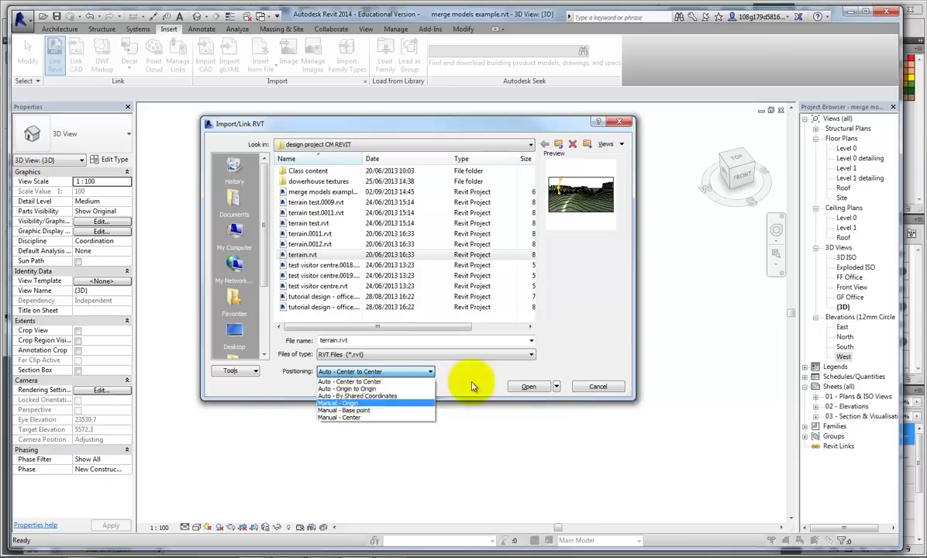
left_click(424, 380)
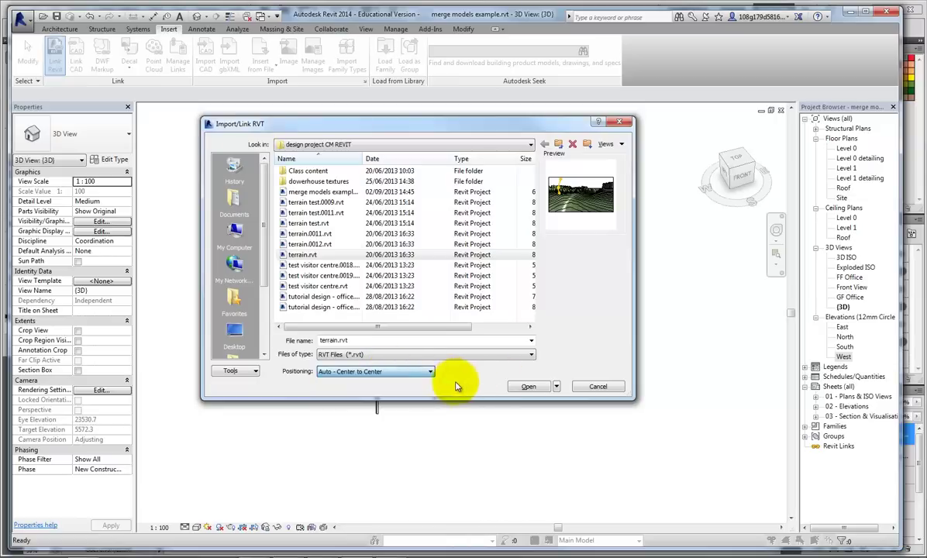
left_click(529, 389)
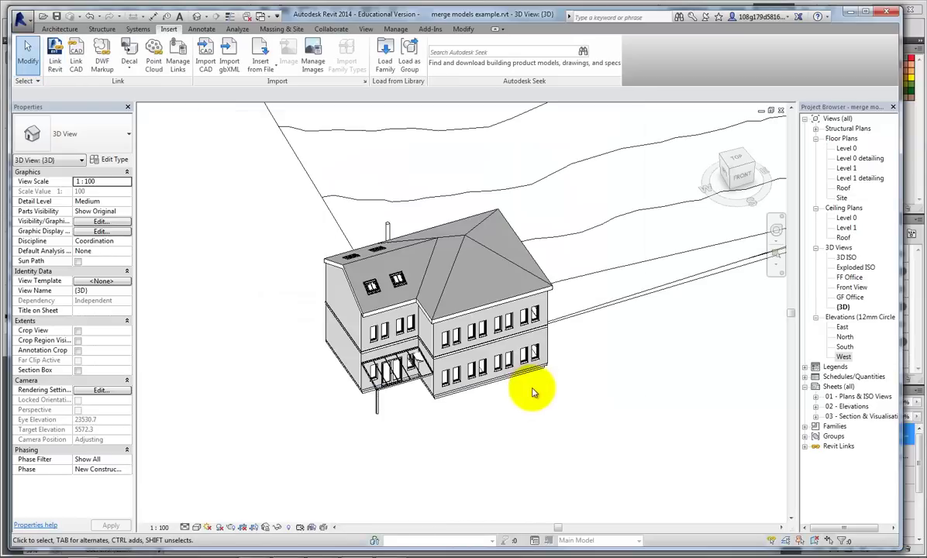
In the top view, move the linked terrain so the office building sits on the treeless contours west of the large existing building
scroll(579, 382, "down", 3)
scroll(590, 419, "down", 5)
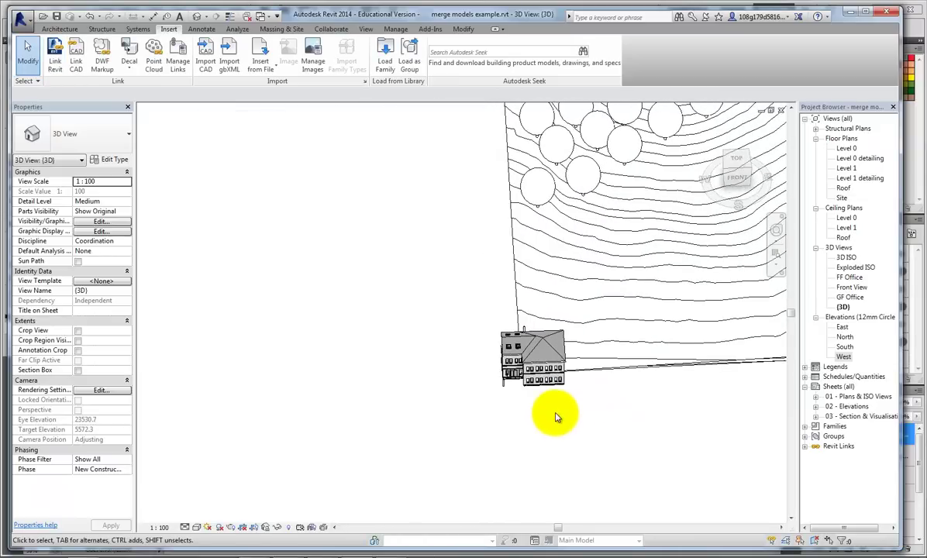
middle_click_drag(433, 394, 394, 413)
middle_click(394, 413)
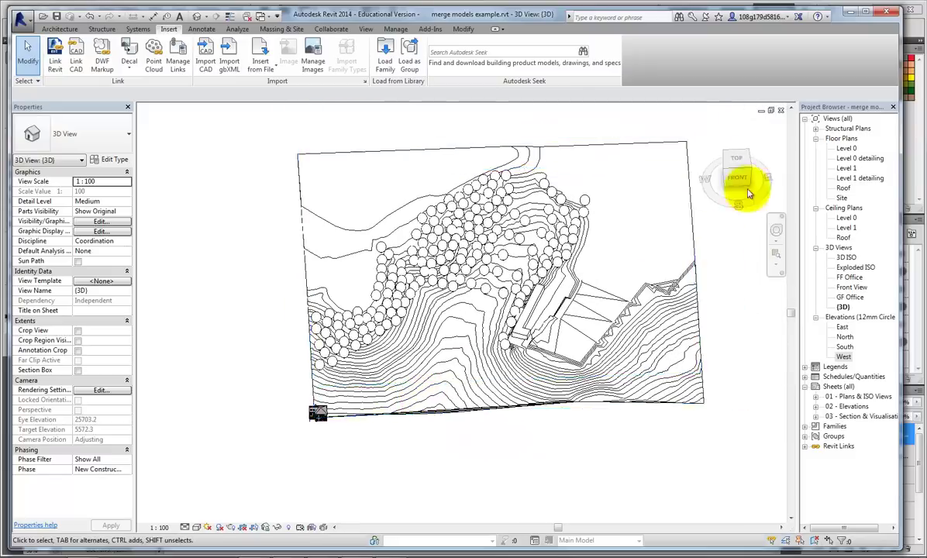
left_click(739, 161)
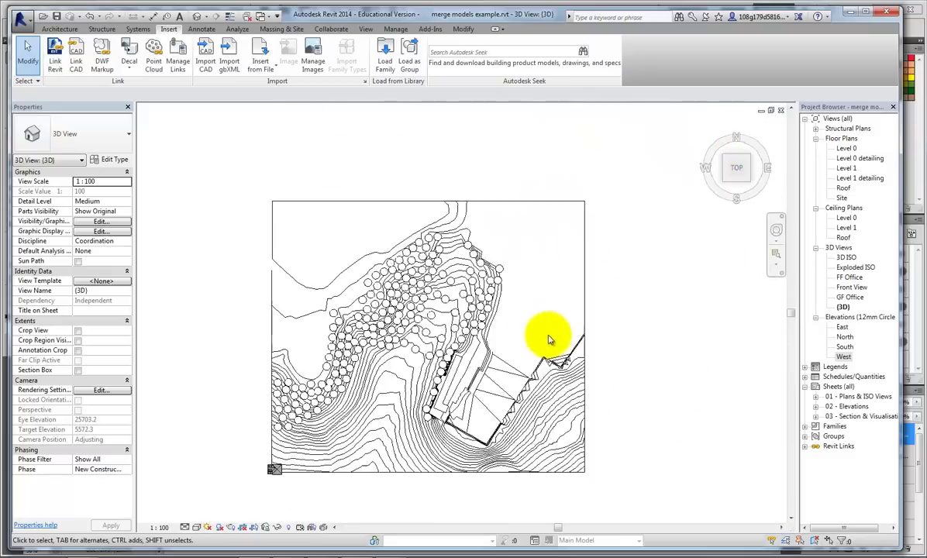
scroll(572, 415, "up", 2)
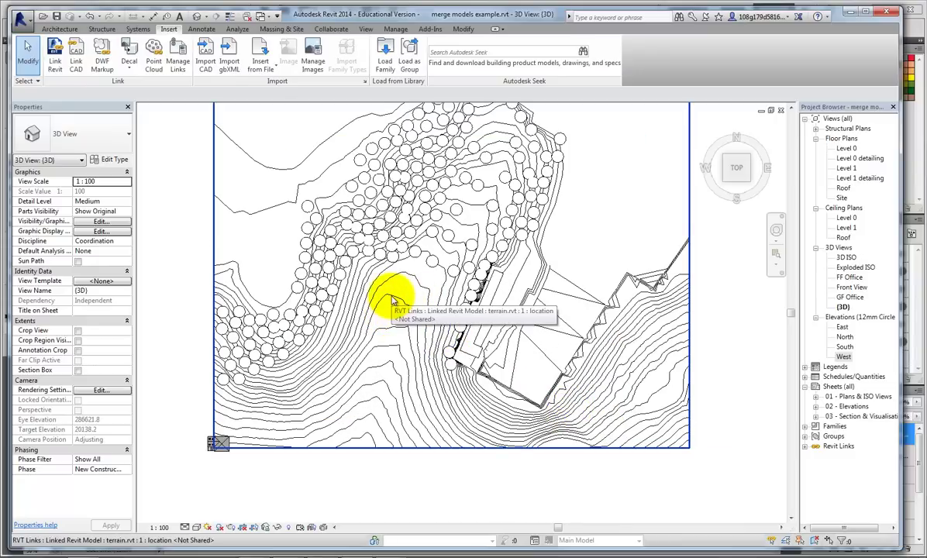
left_click_drag(392, 301, 225, 428)
middle_click_drag(348, 432, 507, 346)
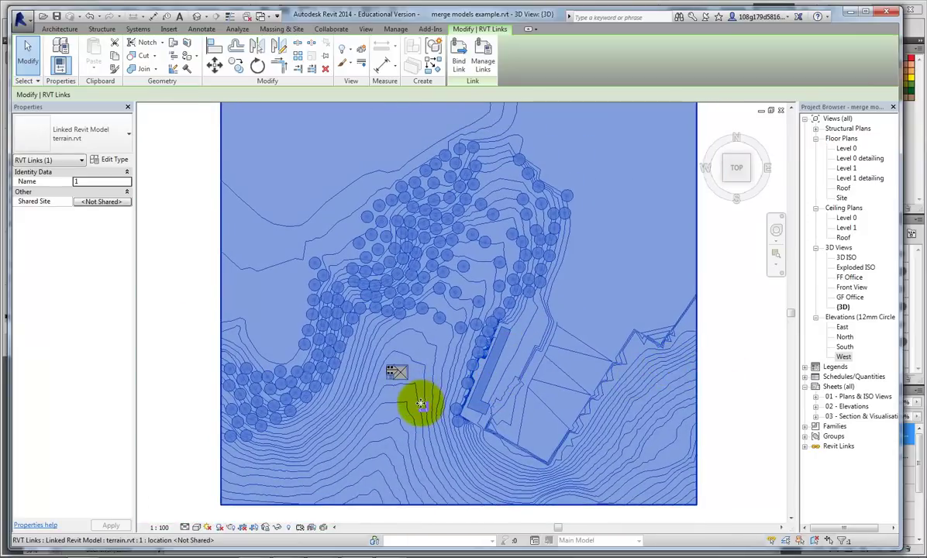
middle_click_drag(417, 403, 658, 375, "shift")
key("Escape")
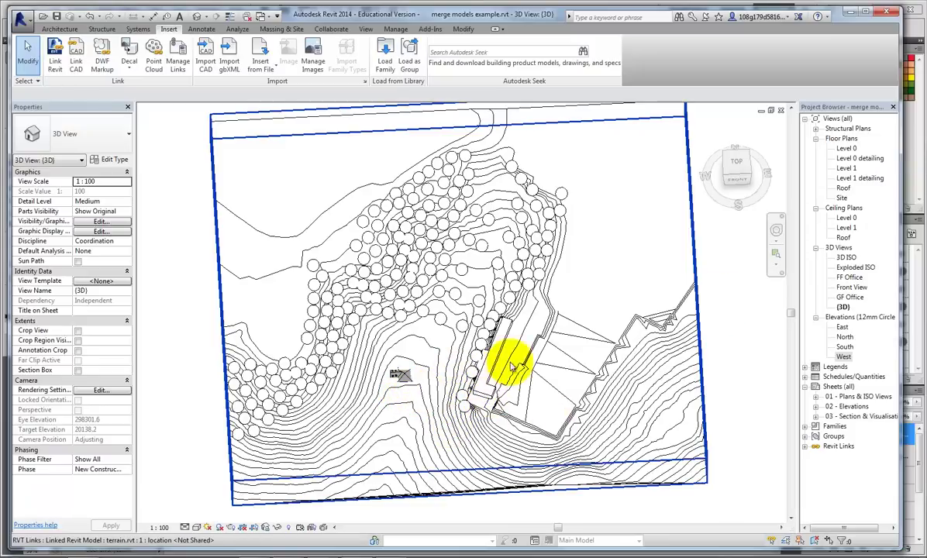
middle_click_drag(557, 326, 525, 312, "shift")
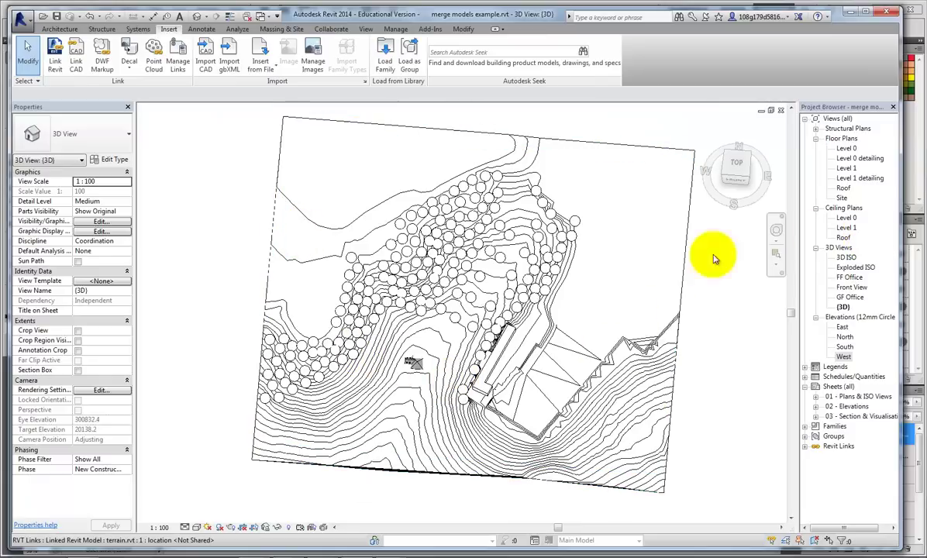
On the Level 0 floor plan, draw a horizontal building section along the front wall, extending well past both sides and looking toward the building
left_click(847, 149)
double_click(848, 149)
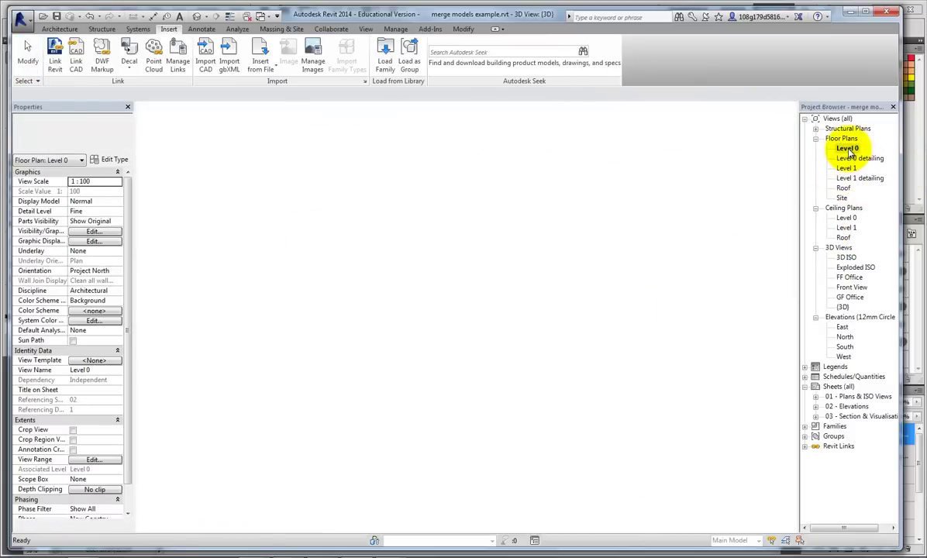
middle_click_drag(629, 221, 544, 244)
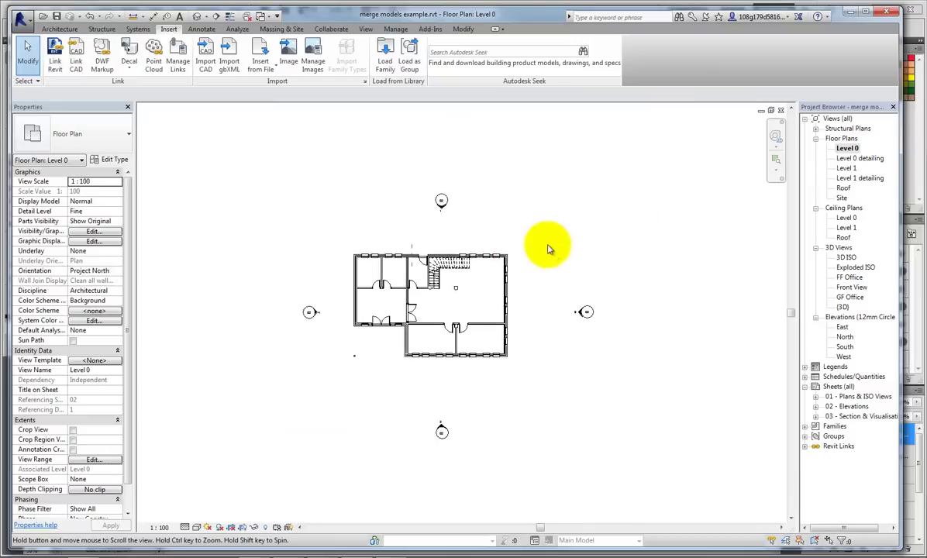
left_click(218, 17)
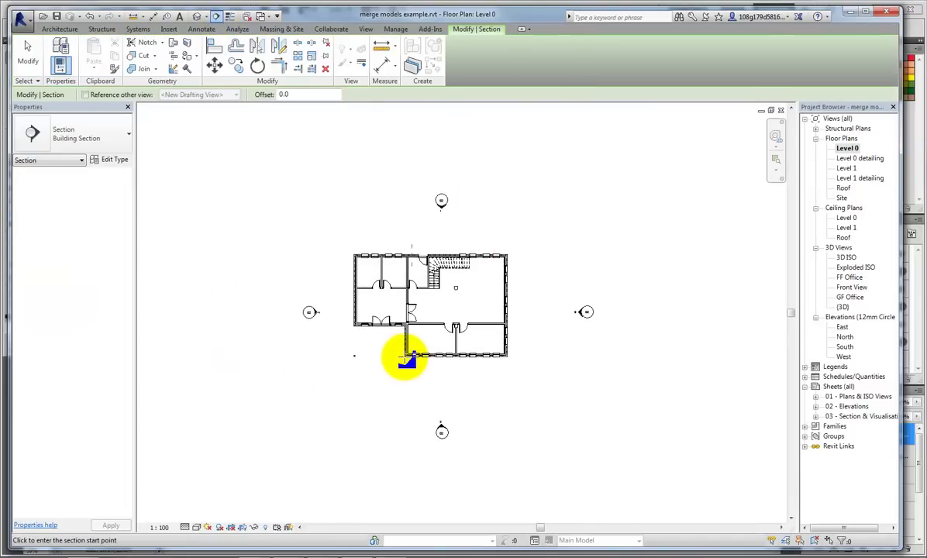
left_click(224, 355)
left_click(754, 354)
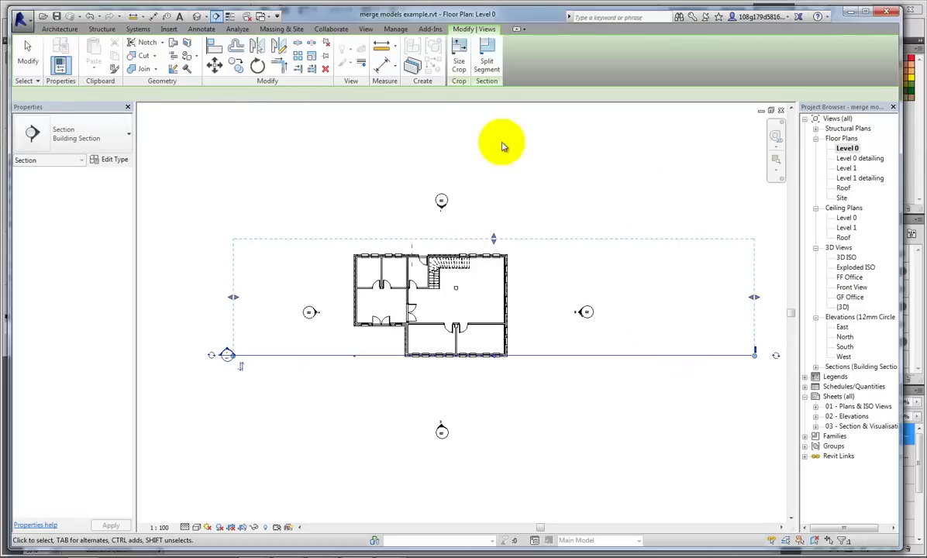
key("Escape")
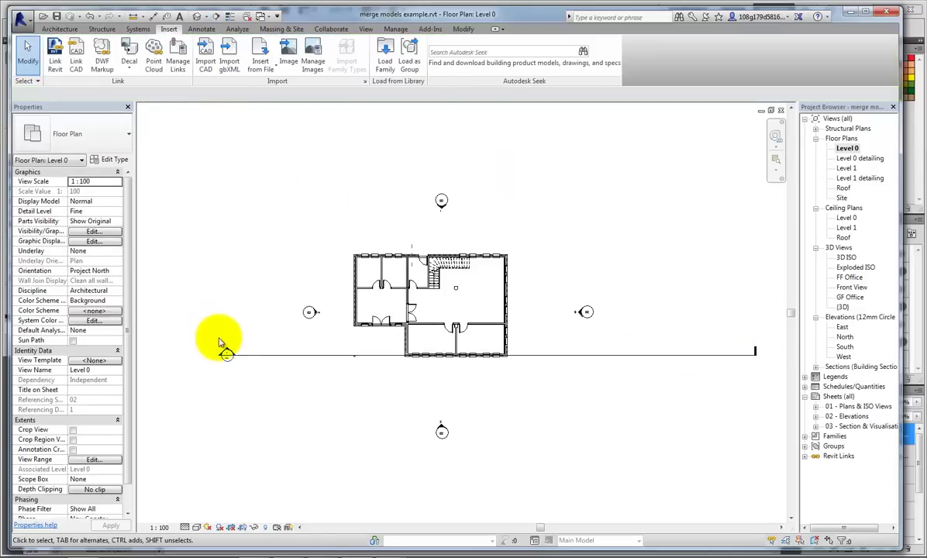
In the new section view, lower the linked terrain until its ground surface meets the building's base at Level 0
double_click(226, 353)
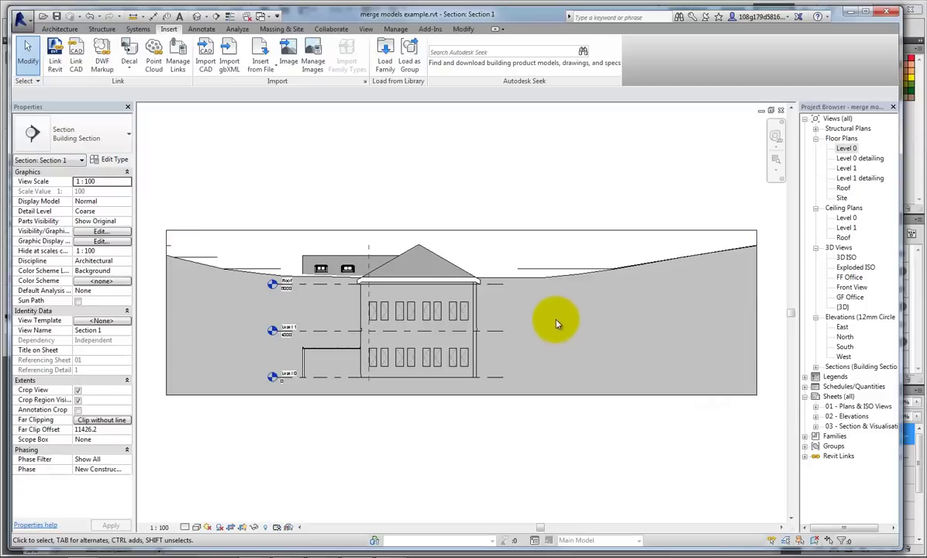
left_click(534, 283)
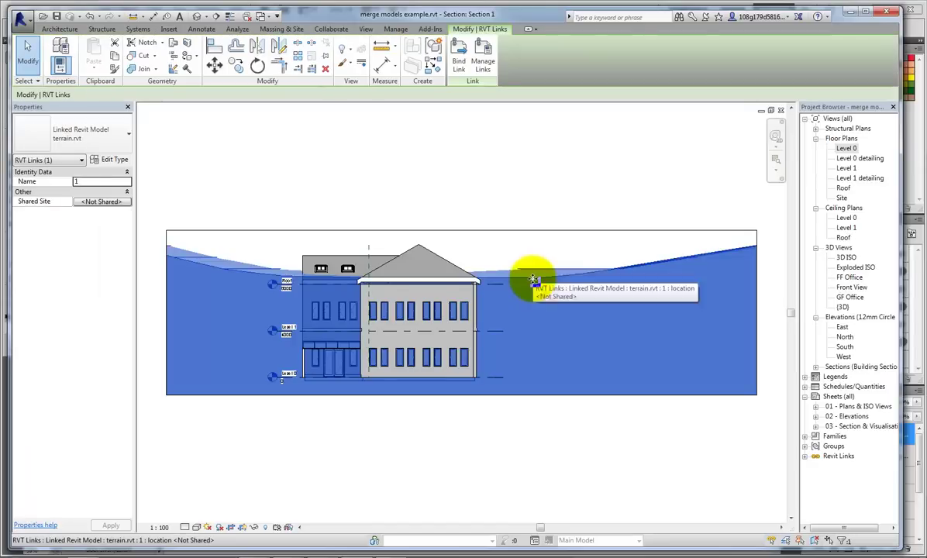
left_click_drag(534, 279, 534, 380)
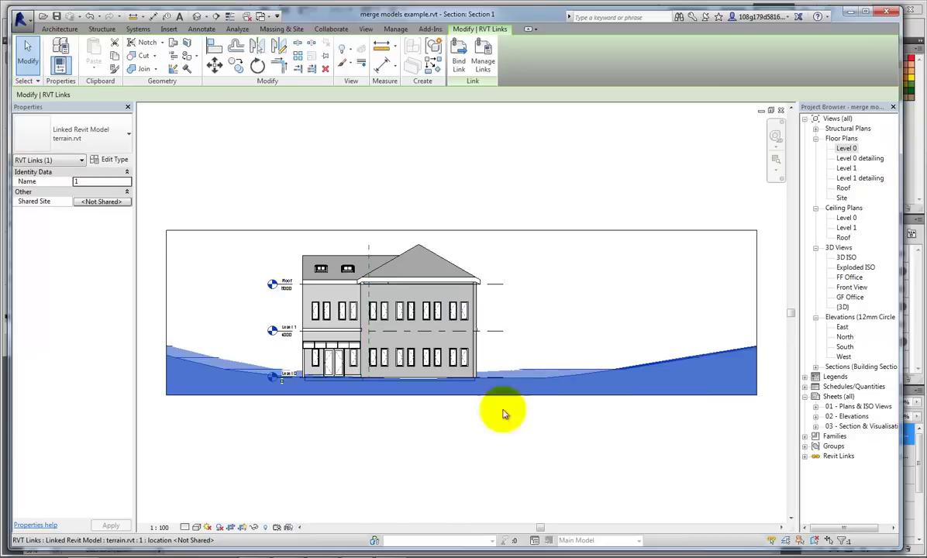
left_click(423, 432)
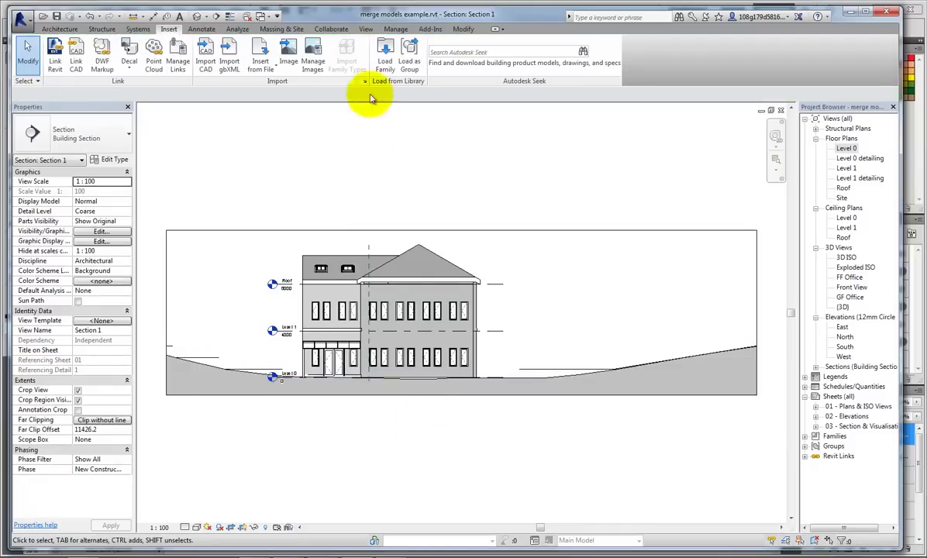
Examine in the default 3D view, from several angles and distances, how the building sits on the terrain
left_click(199, 17)
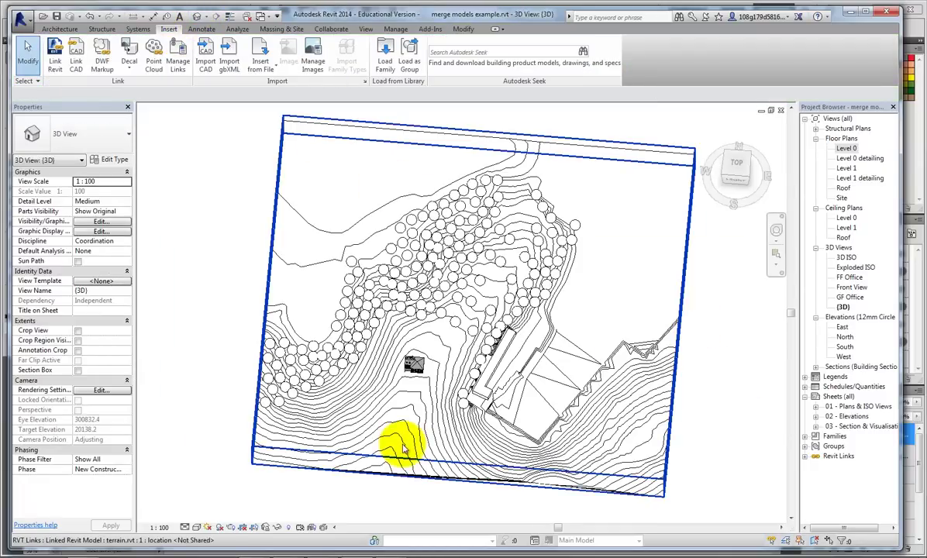
middle_click_drag(393, 444, 368, 279, "shift")
scroll(434, 388, "up", 5)
scroll(465, 349, "up", 3)
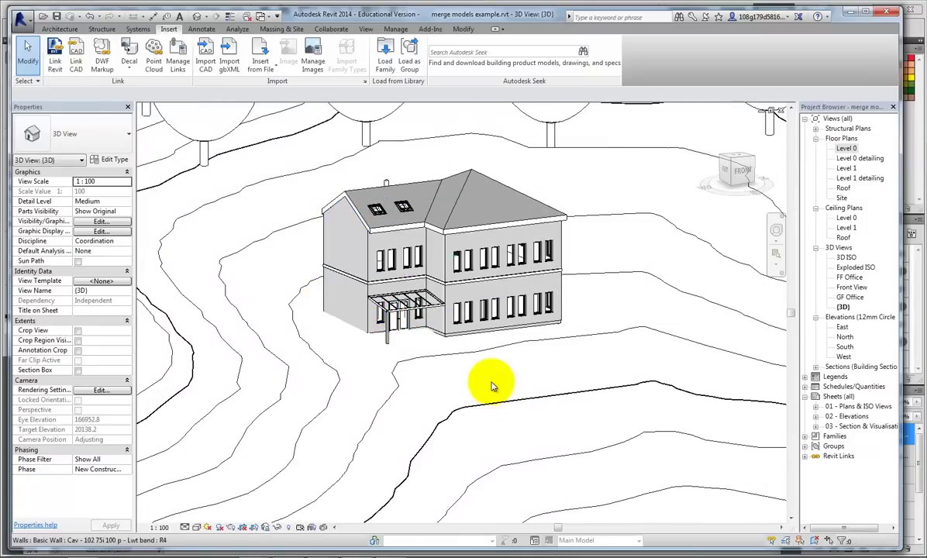
middle_click_drag(493, 385, 541, 397, "shift")
scroll(539, 394, "down", 5)
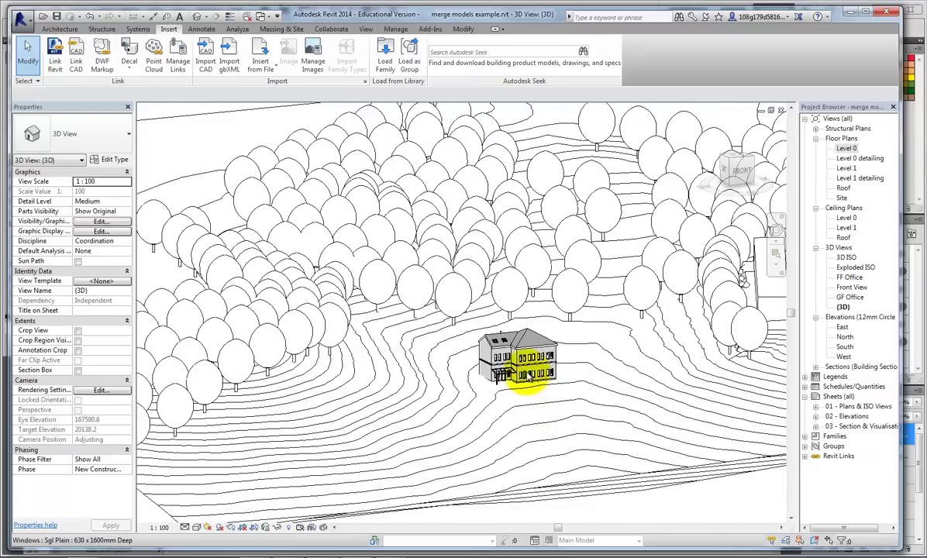
left_click(527, 379)
middle_click_drag(534, 451, 533, 403, "shift")
scroll(534, 403, "up", 5)
key("Escape")
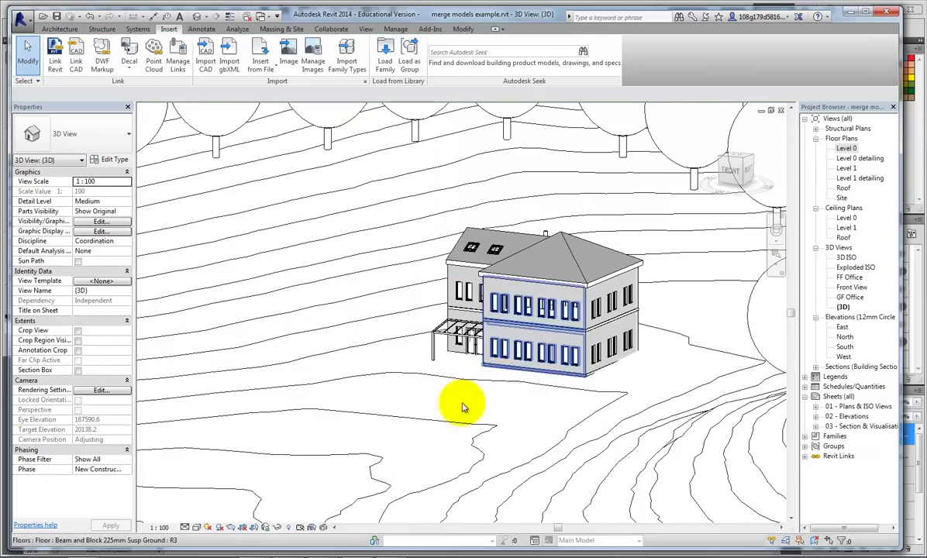
scroll(453, 422, "down", 5)
middle_click_drag(486, 425, 523, 398, "shift")
left_click(487, 380)
scroll(490, 391, "up", 6)
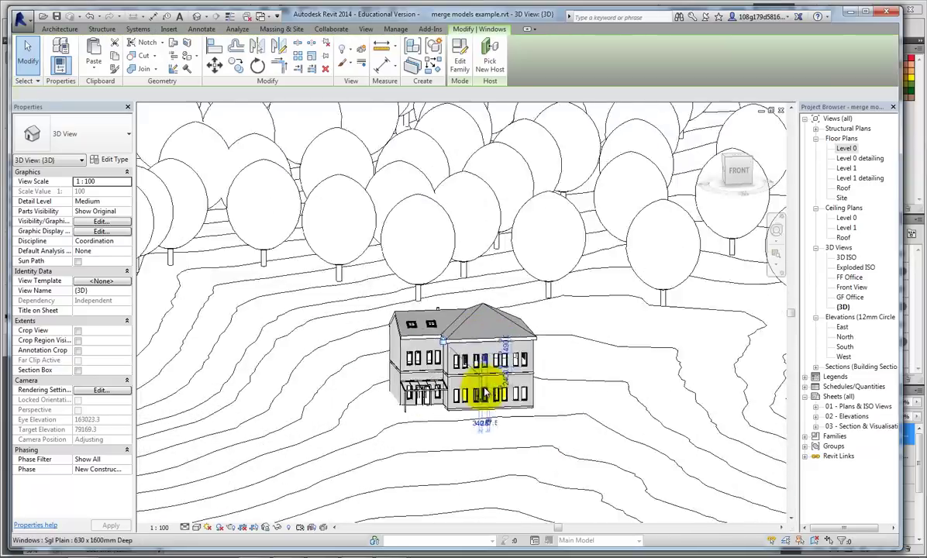
middle_click_drag(491, 421, 549, 403, "shift")
scroll(569, 441, "down", 3)
key("Escape")
scroll(576, 444, "down", 3)
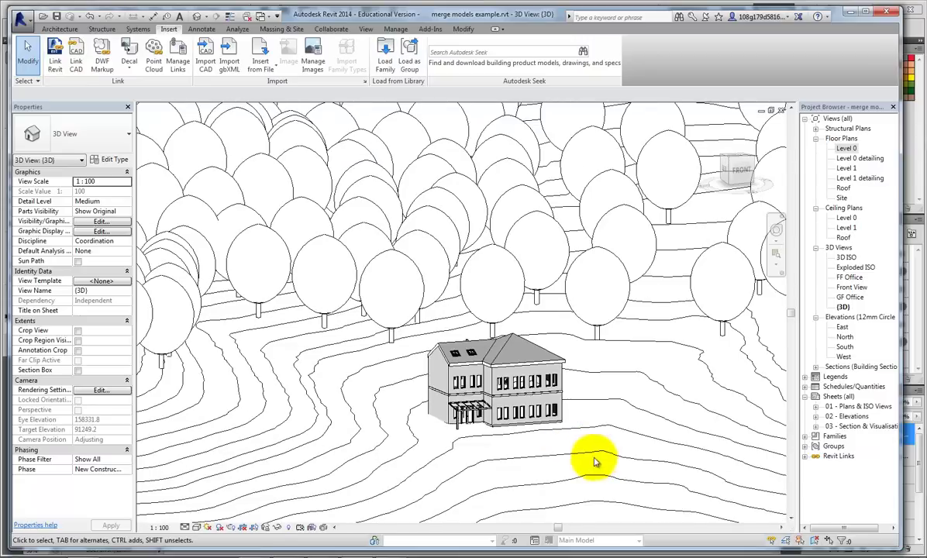
middle_click_drag(598, 462, 581, 528, "shift")
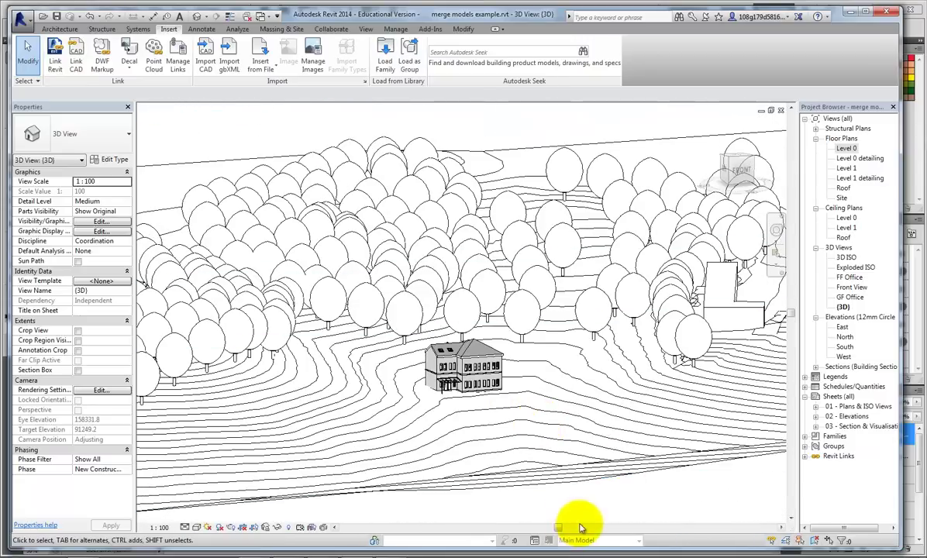
Bind the linked terrain into the project as a model group, excluding attached details, levels and grids
left_click(620, 467)
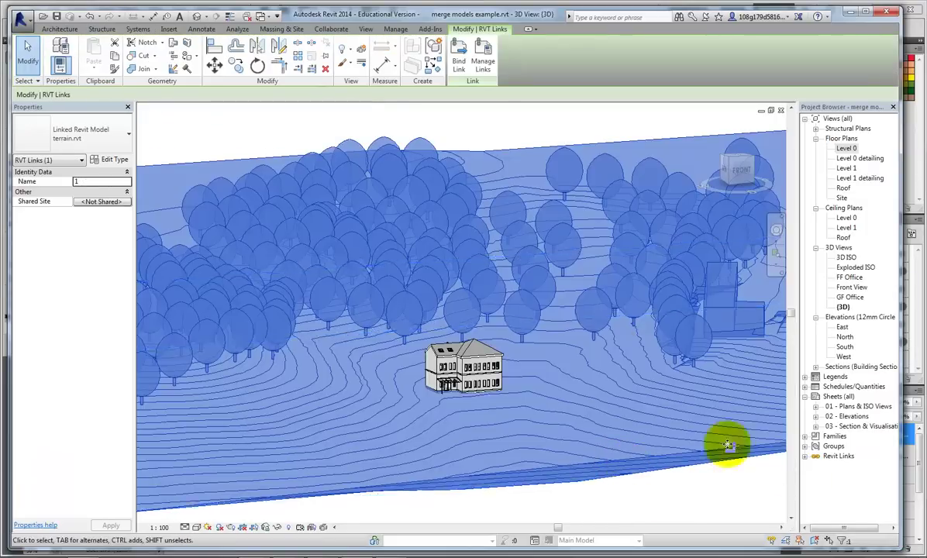
left_click(460, 59)
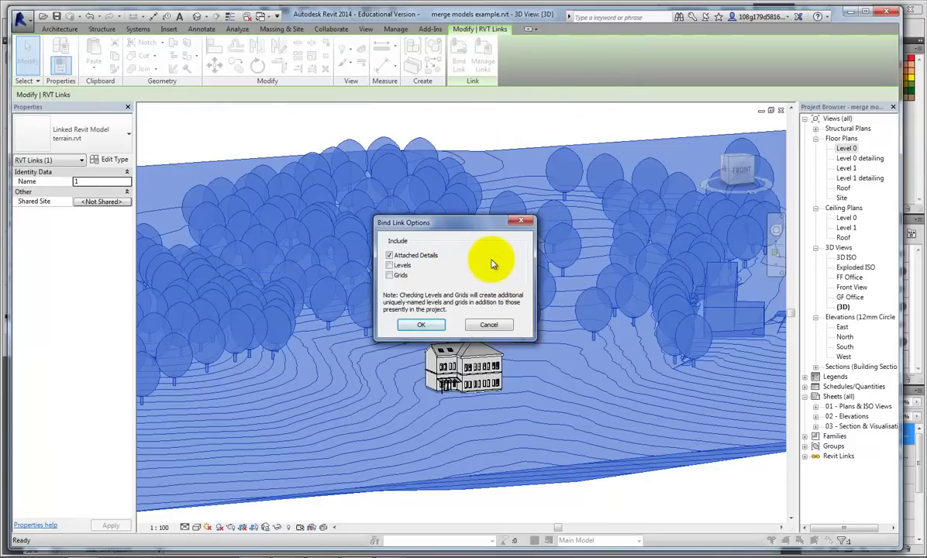
left_click(390, 255)
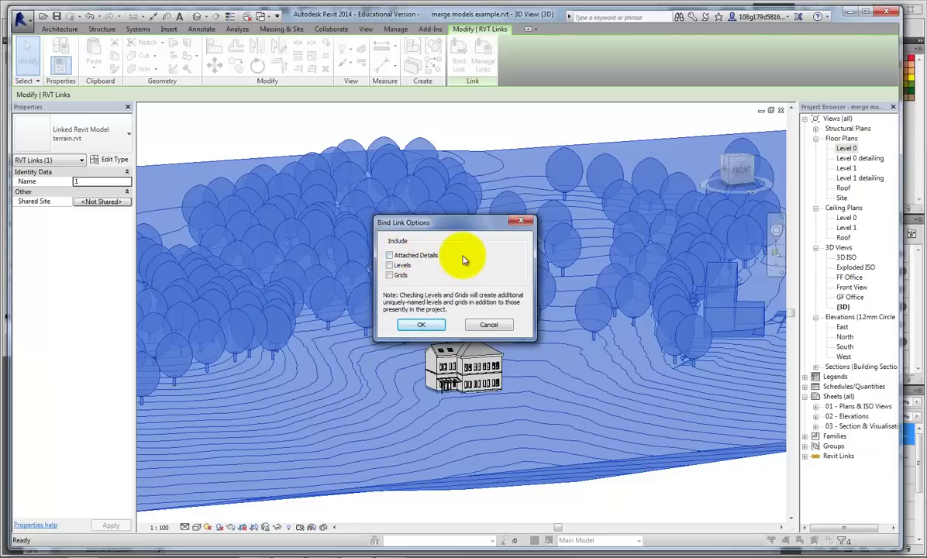
left_click(421, 325)
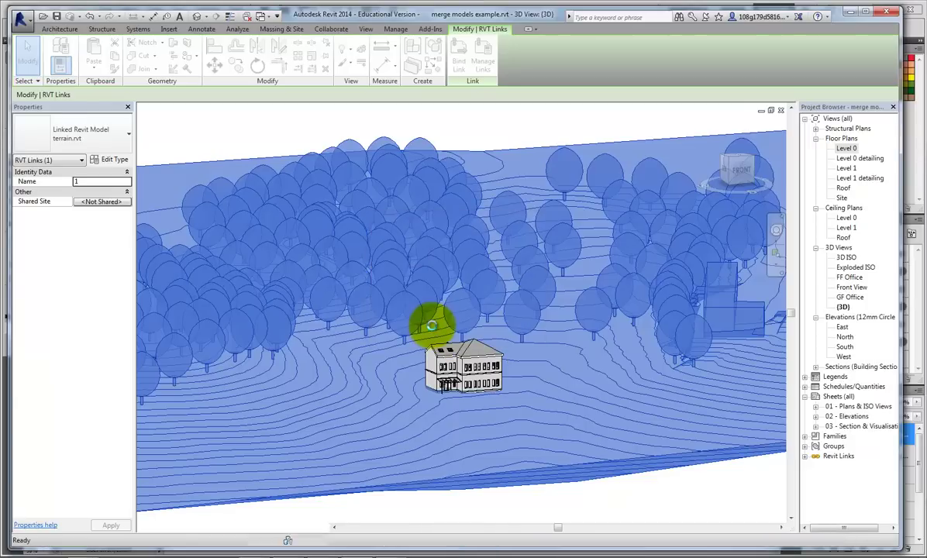
key("Escape")
middle_click_drag(431, 326, 588, 383, "shift")
scroll(588, 383, "up", 4)
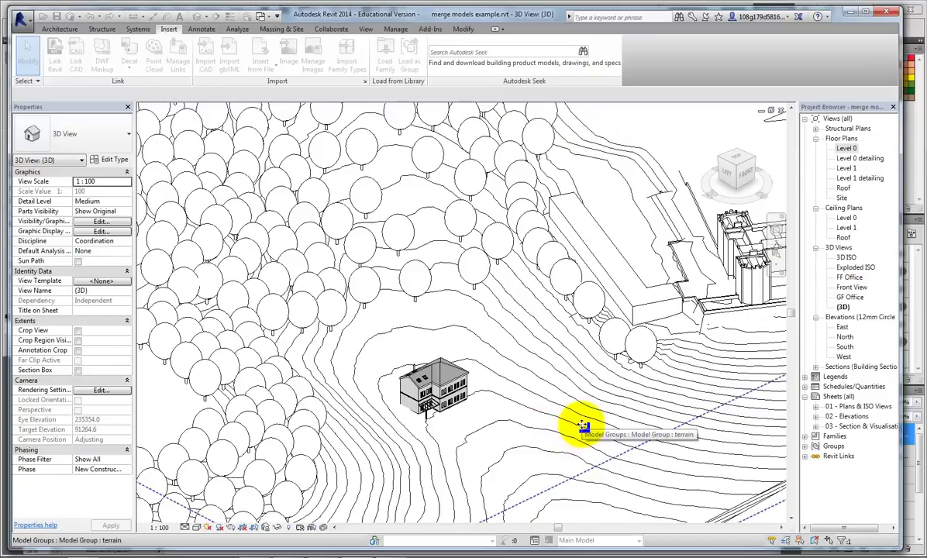
Examine in the 3D view, from several distances and angles, how the bound terrain group surrounds the building
scroll(494, 407, "down", 2)
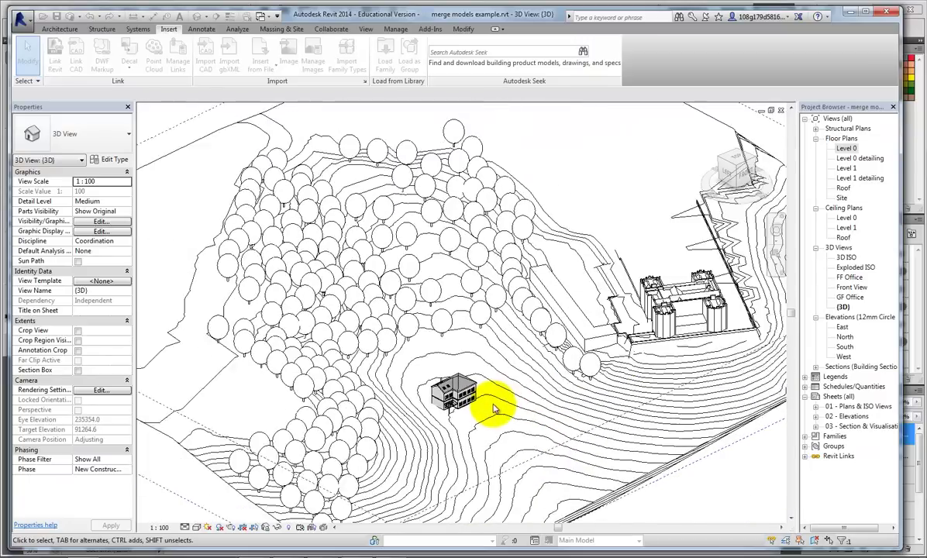
scroll(512, 404, "down", 1)
scroll(476, 394, "up", 1)
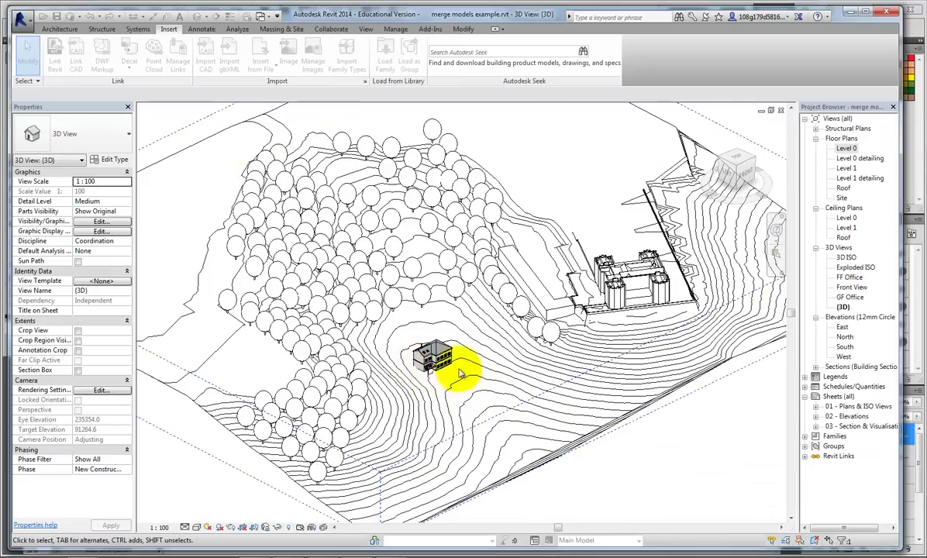
scroll(458, 371, "up", 5)
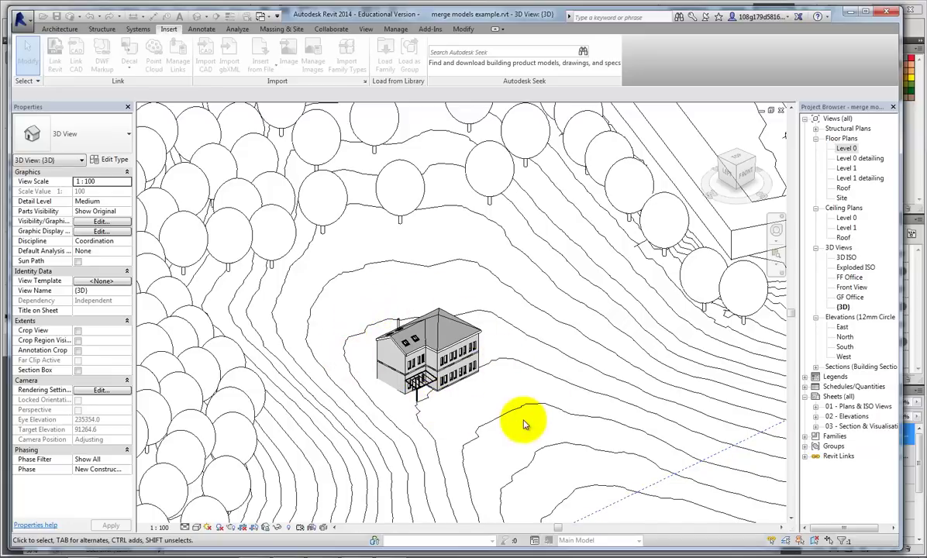
scroll(524, 422, "down", 3)
middle_click_drag(531, 424, 513, 377)
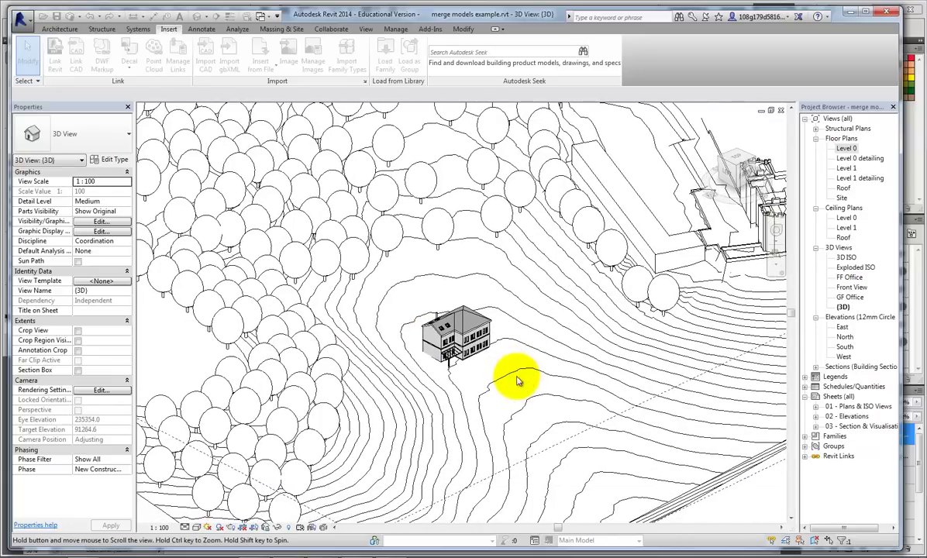
left_click(60, 28)
scroll(483, 272, "up", 2)
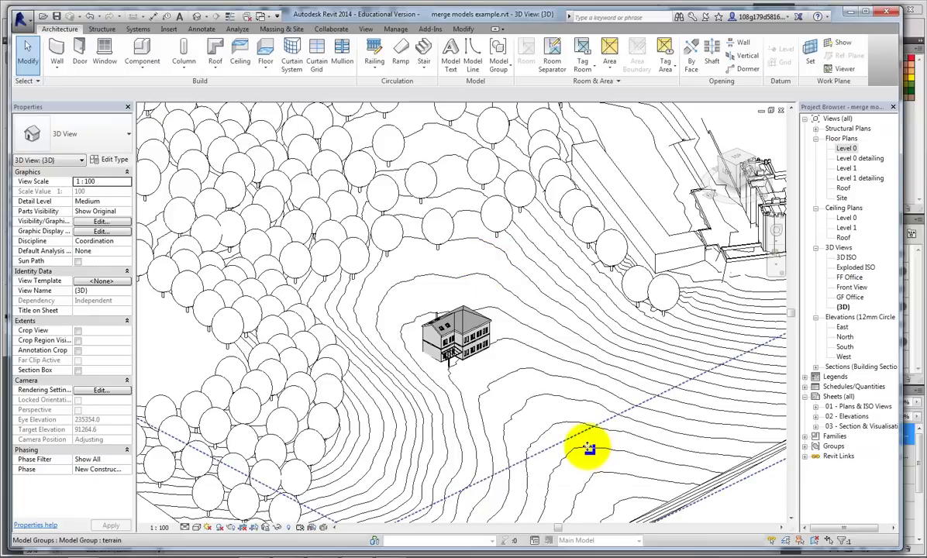
middle_click_drag(621, 408, 589, 411, "shift")
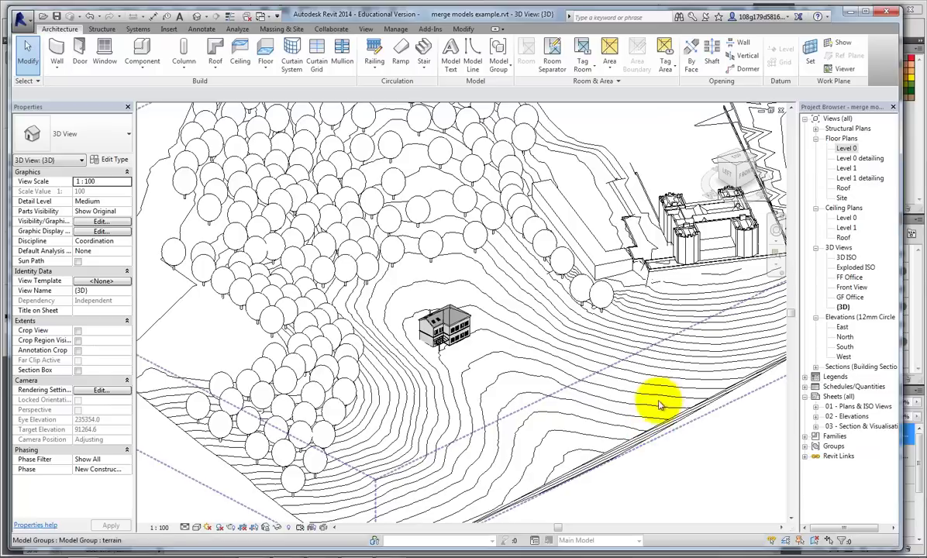
scroll(656, 407, "down", 4)
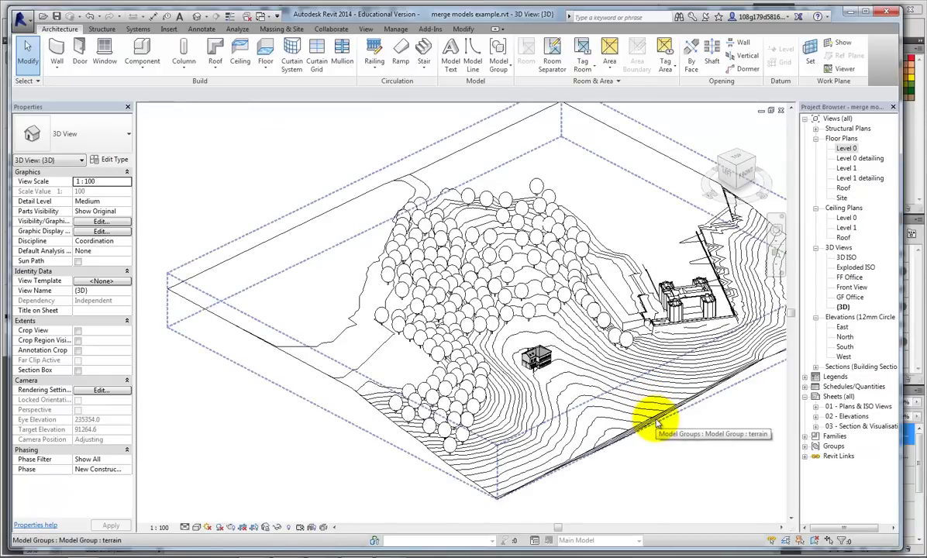
Open the terrain model group for editing and start editing the surface of its topography
left_click(656, 423)
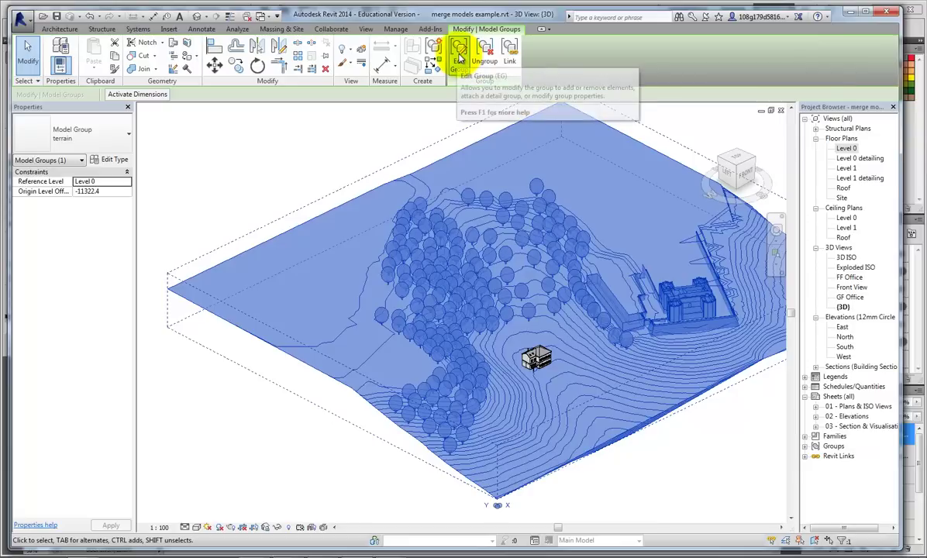
left_click(458, 55)
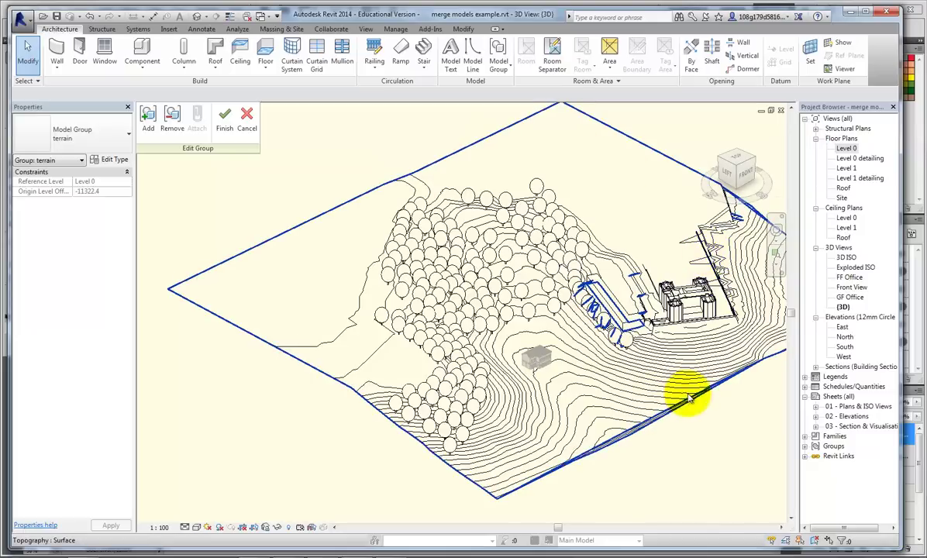
left_click(492, 138)
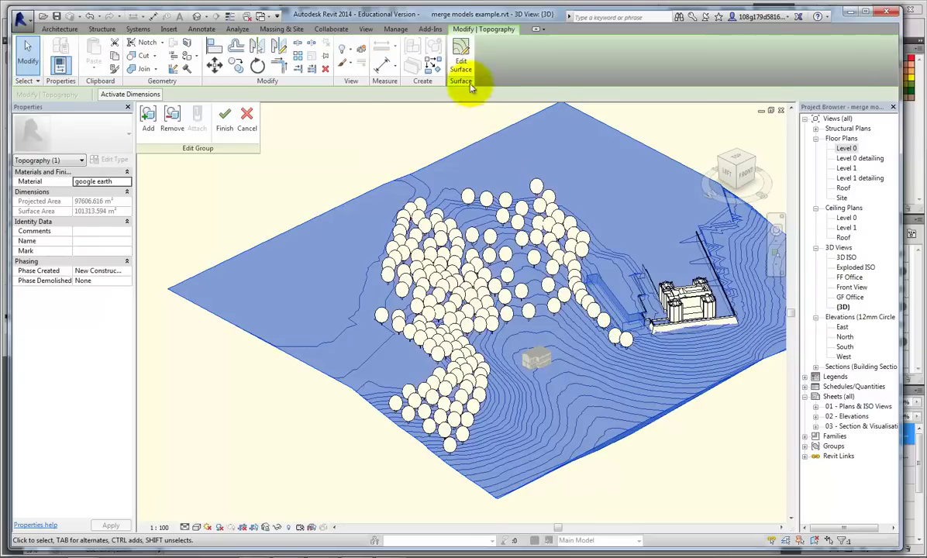
left_click(461, 59)
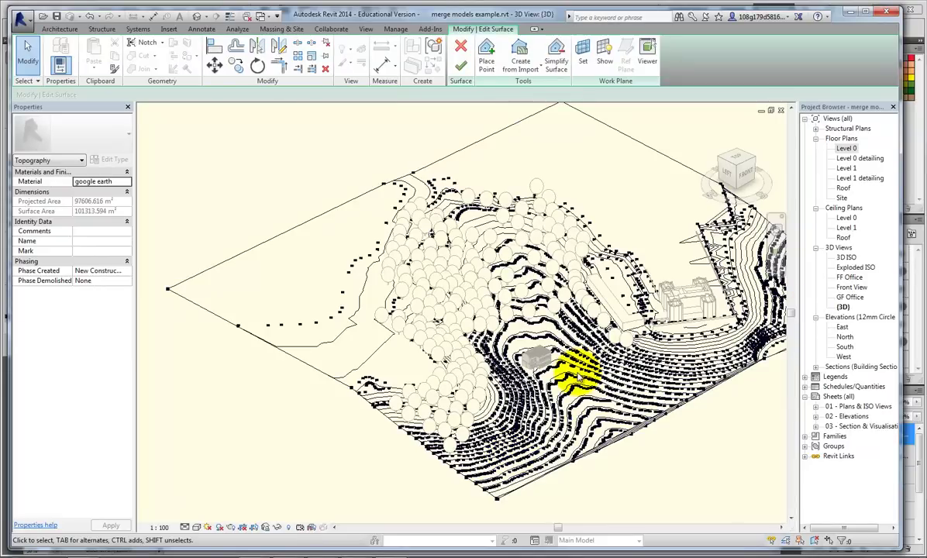
Check the elevation of an existing surface point in front of the building's entrance
scroll(547, 364, "up", 5)
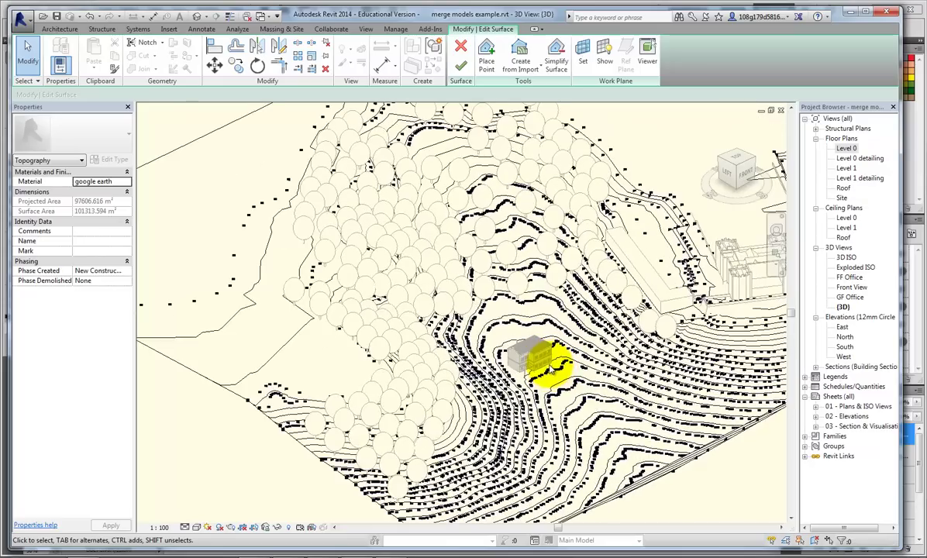
scroll(548, 366, "up", 2)
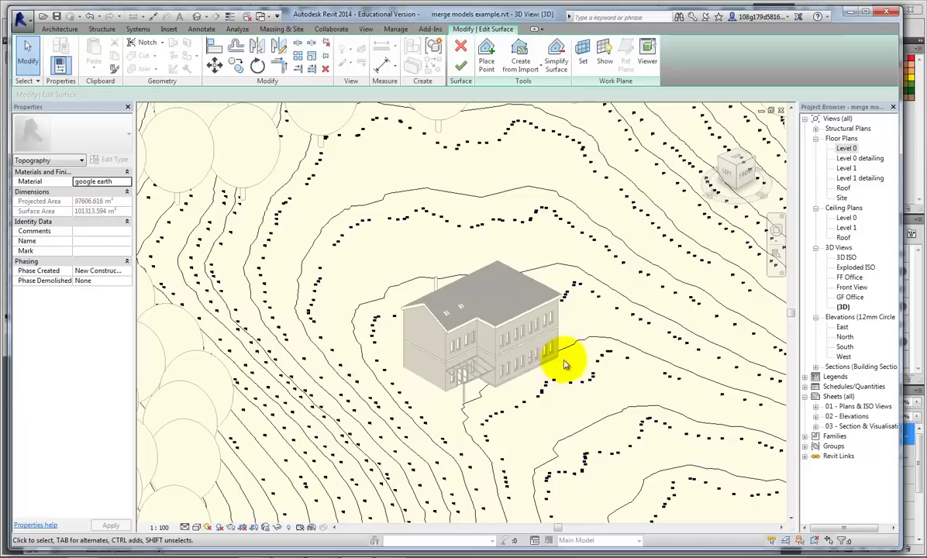
scroll(599, 357, "down", 3)
scroll(534, 364, "up", 3)
middle_click_drag(586, 330, 589, 332)
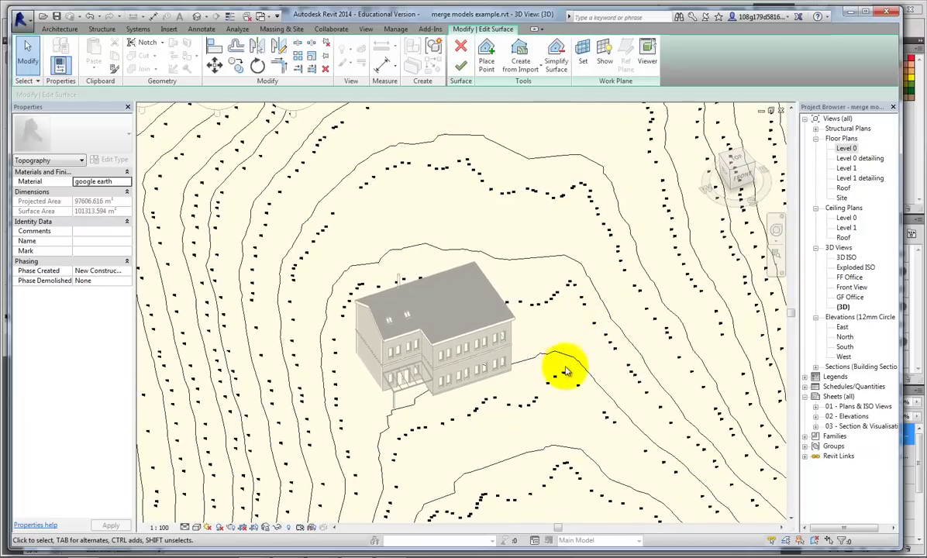
left_click(420, 431)
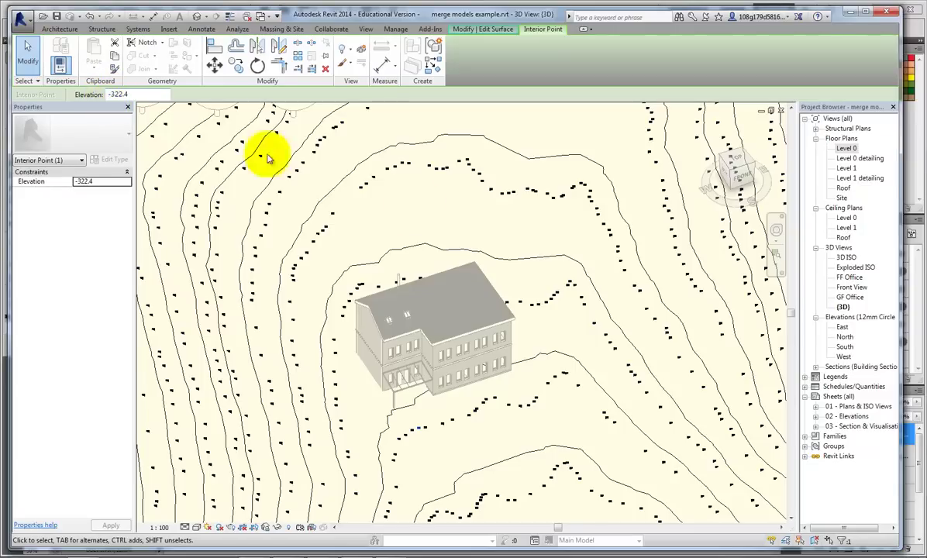
left_click(415, 114)
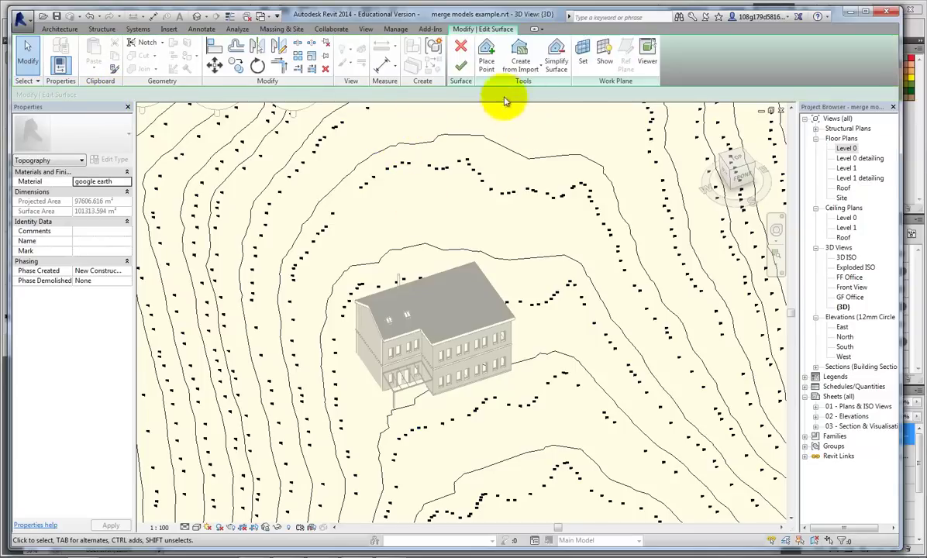
Place surface points at an absolute elevation of -322.4 beside the end wall farthest from the entrance
left_click(486, 60)
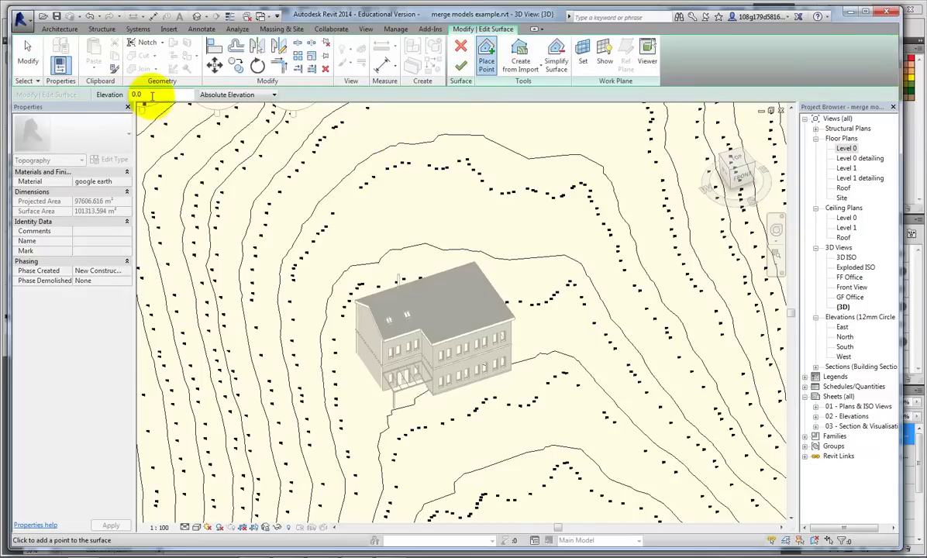
left_click_drag(149, 95, 127, 95)
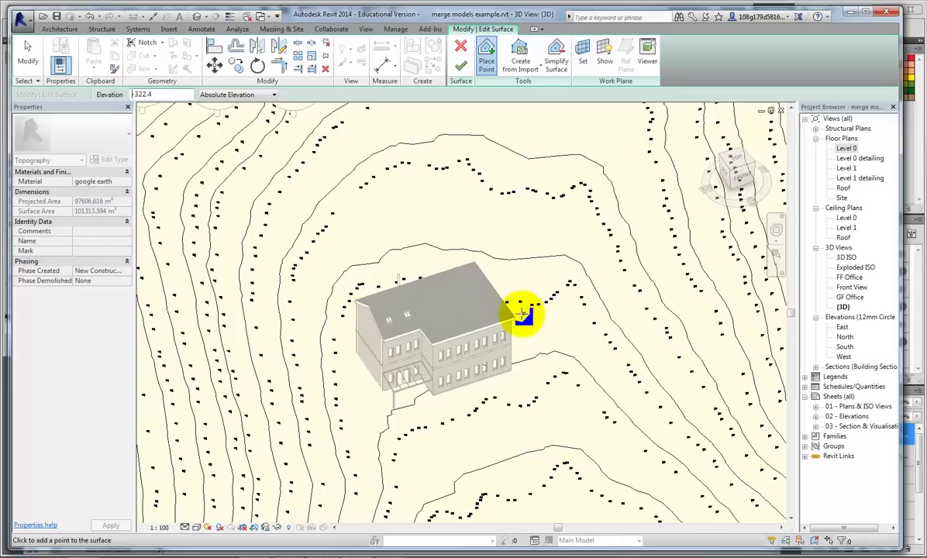
middle_click_drag(523, 314, 477, 408, "shift")
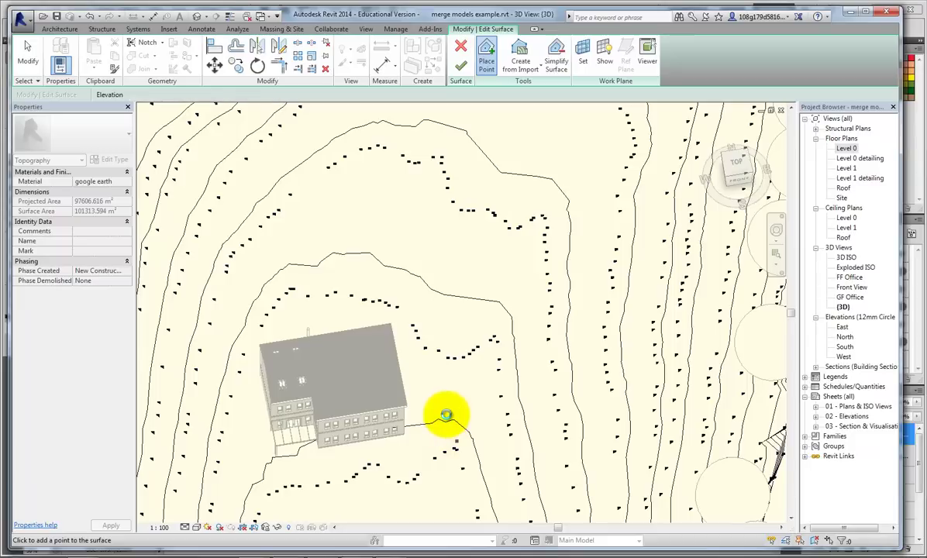
left_click(446, 412)
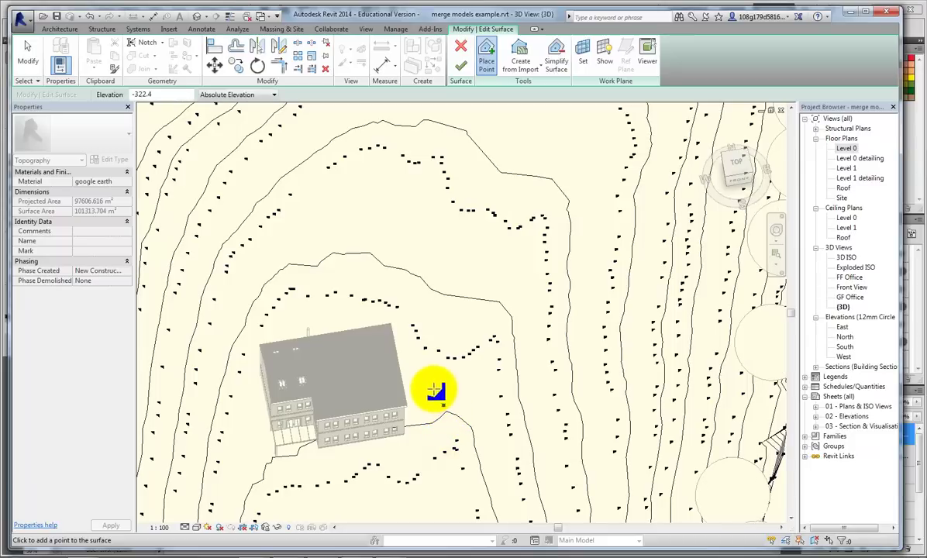
left_click_drag(432, 385, 428, 376)
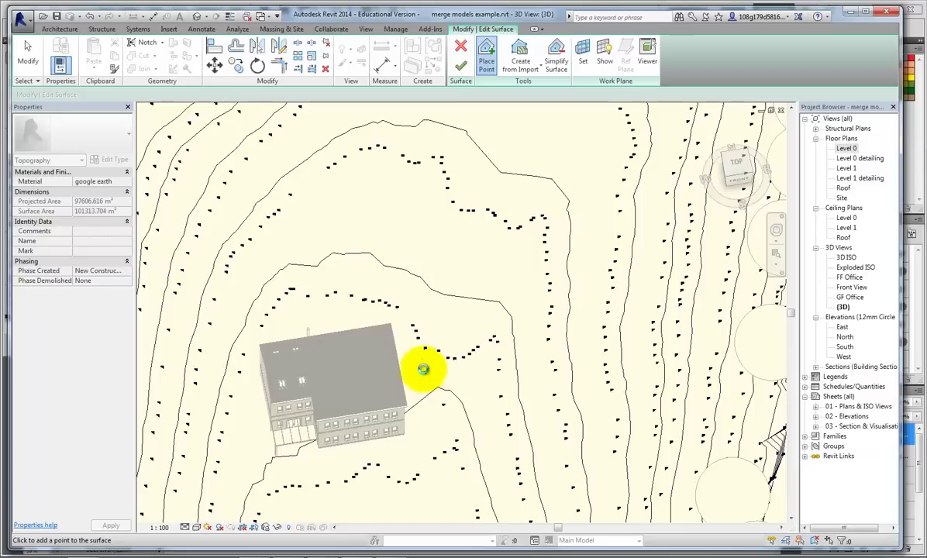
Add more surface points at elevation -322.4 behind the building and along its entrance-side end wall, and finish the surface edit
middle_click_drag(420, 358, 420, 445, "shift")
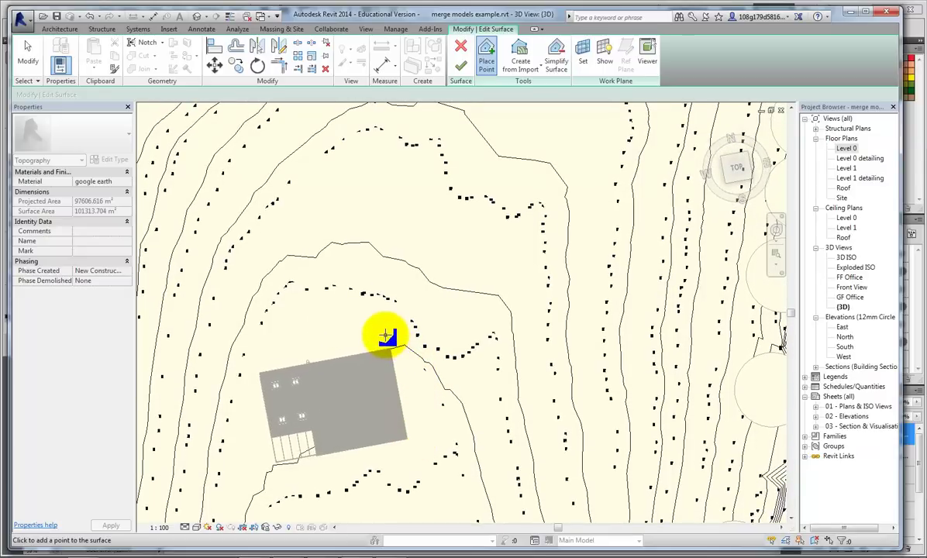
left_click_drag(386, 335, 331, 332)
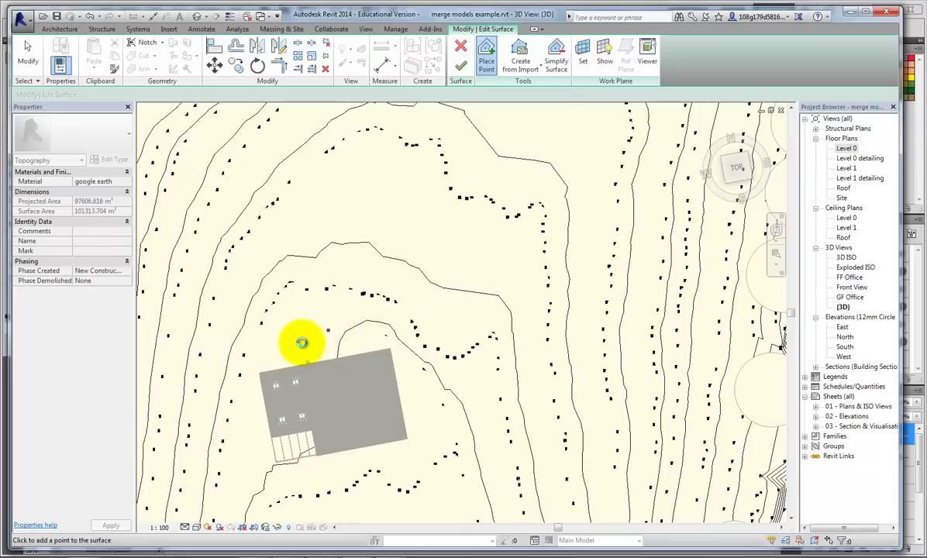
left_click(294, 342)
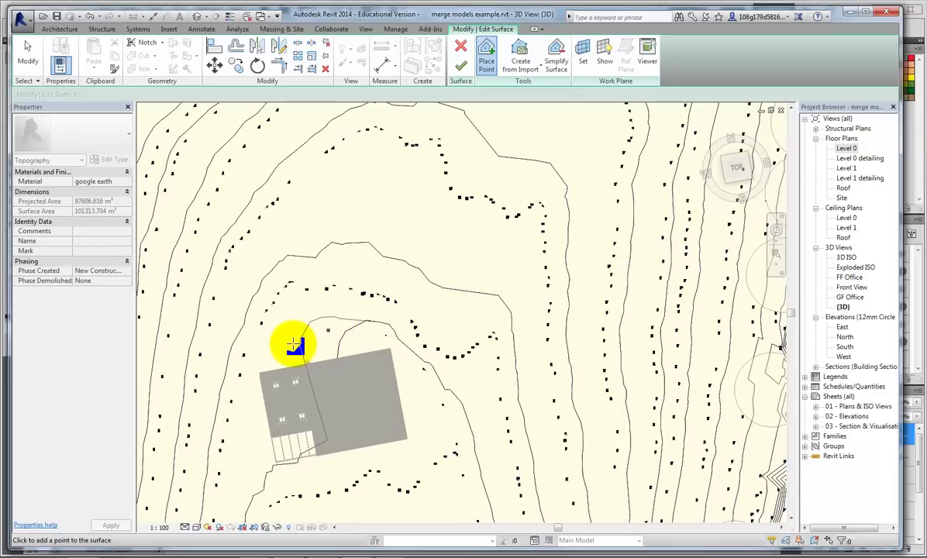
left_click(260, 361)
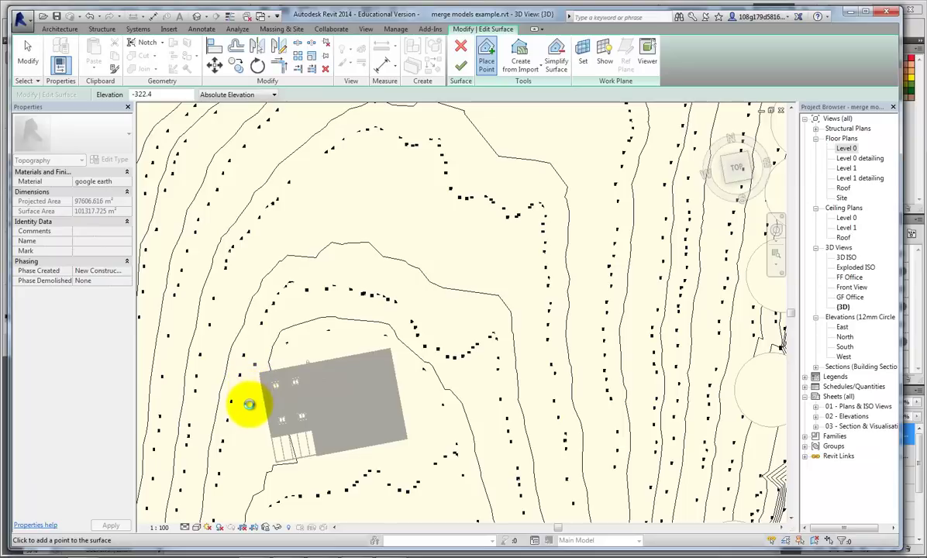
left_click(249, 412)
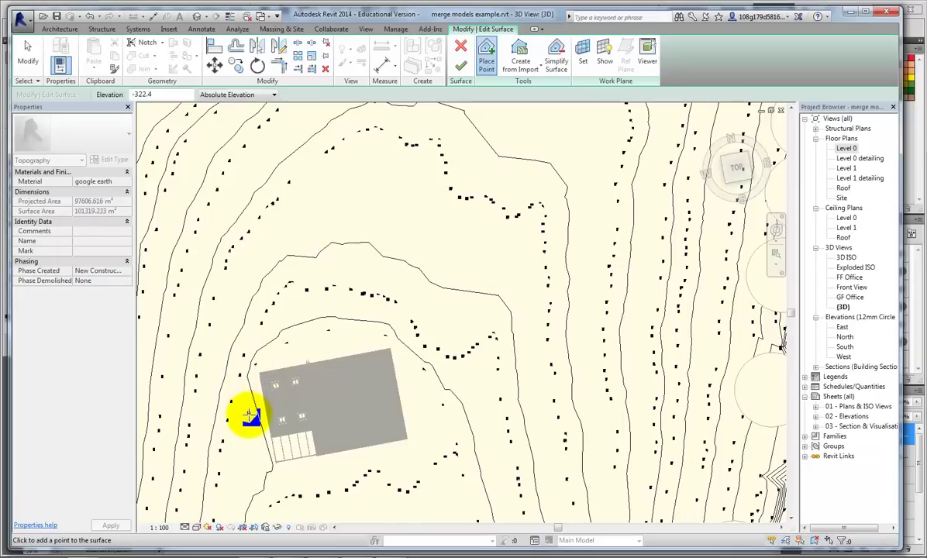
left_click(251, 447)
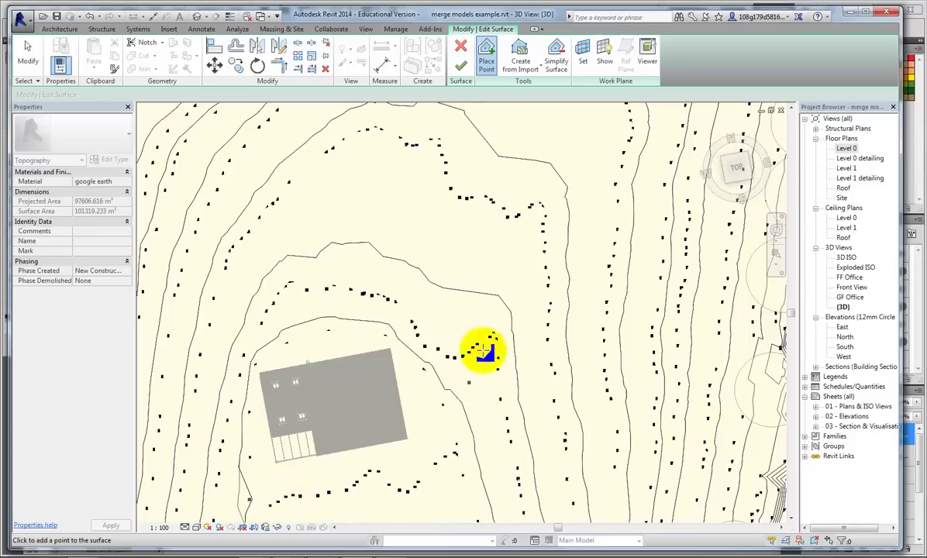
left_click(454, 140)
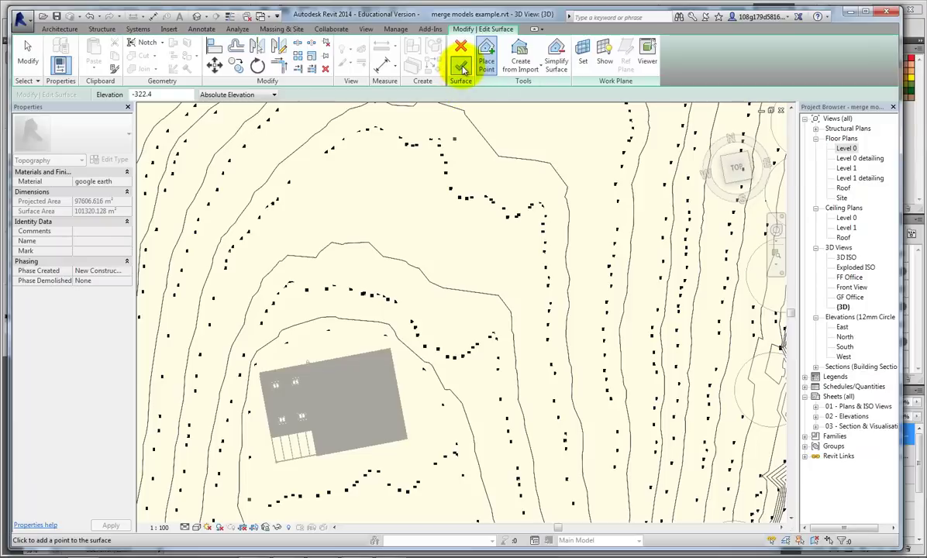
left_click(461, 68)
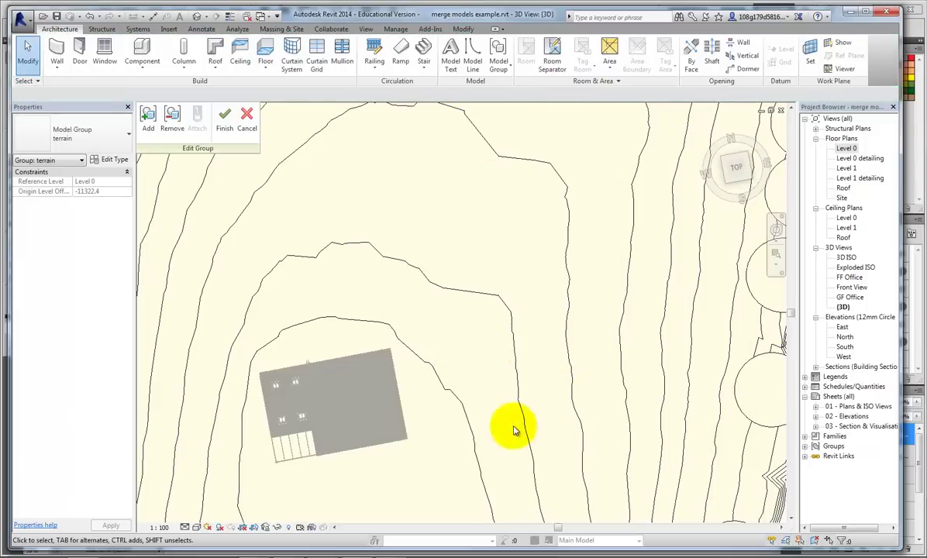
Review the reshaped contours around the building, finish editing the terrain group and deselect it
middle_click_drag(511, 431, 649, 244)
middle_click_drag(548, 383, 573, 201, "shift")
scroll(548, 275, "down", 3)
scroll(564, 284, "up", 2)
middle_click_drag(564, 284, 517, 321, "shift")
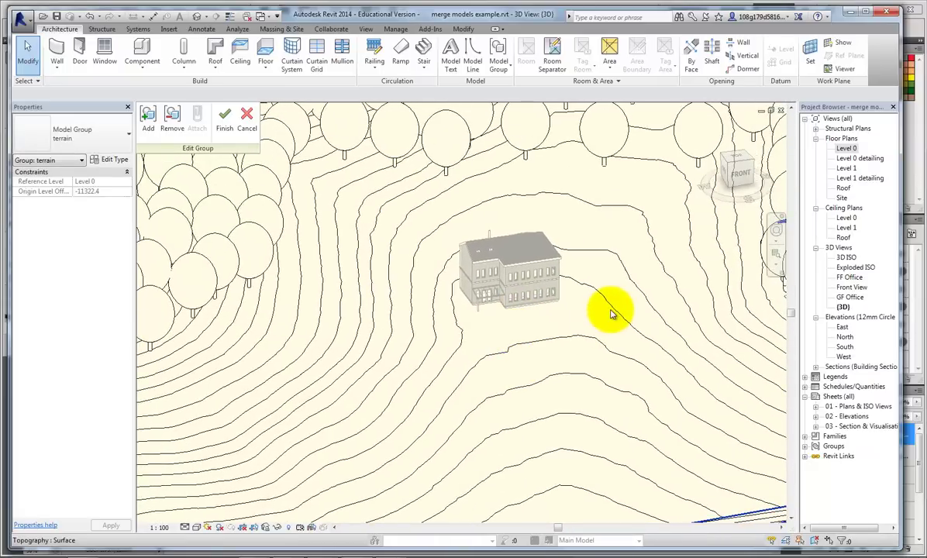
left_click(277, 30)
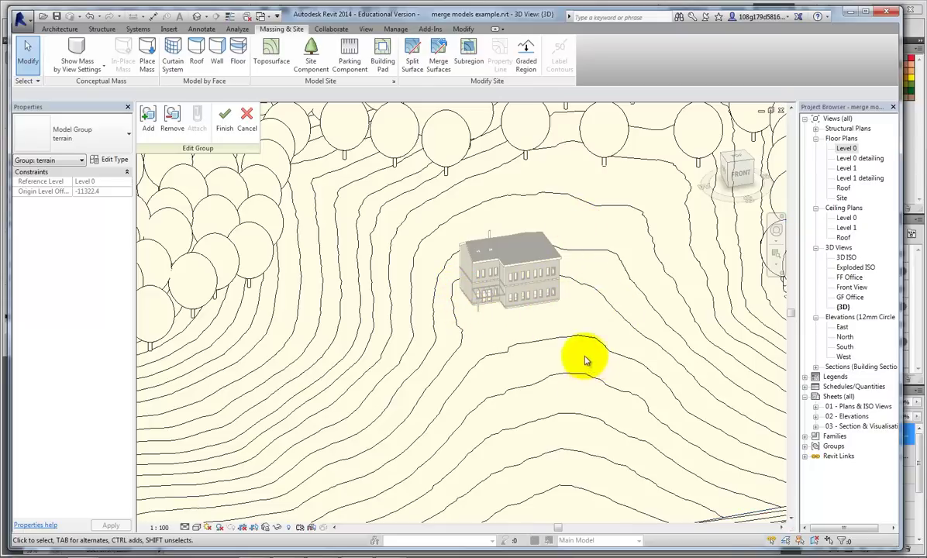
left_click(225, 122)
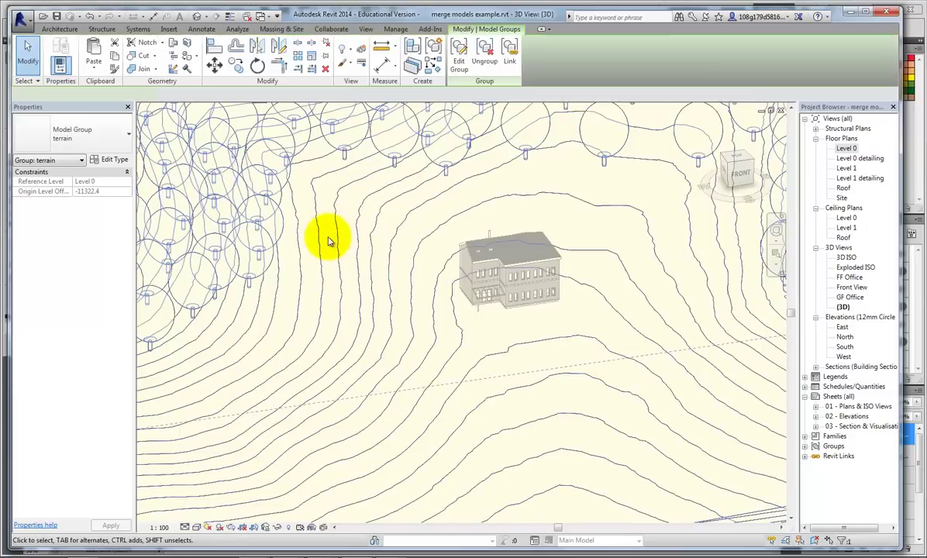
scroll(511, 257, "down", 2)
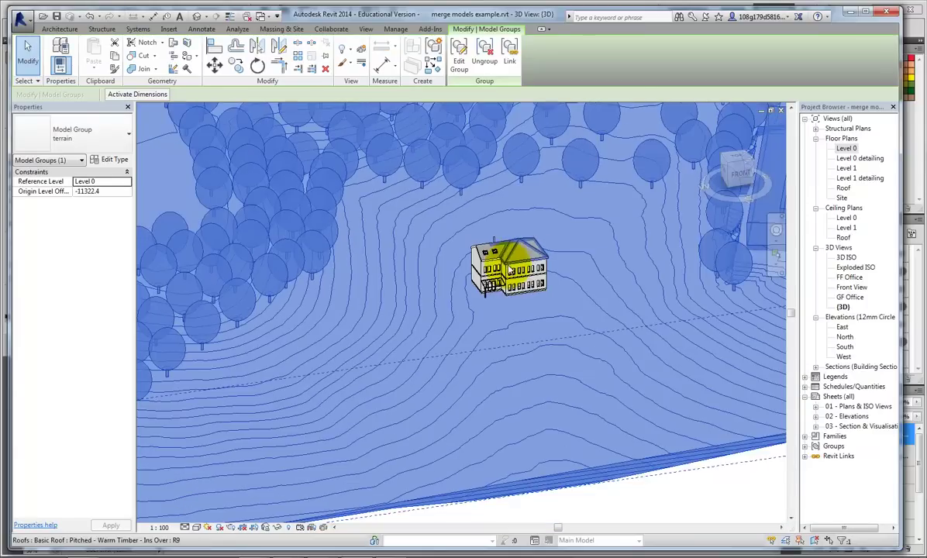
left_click(594, 503)
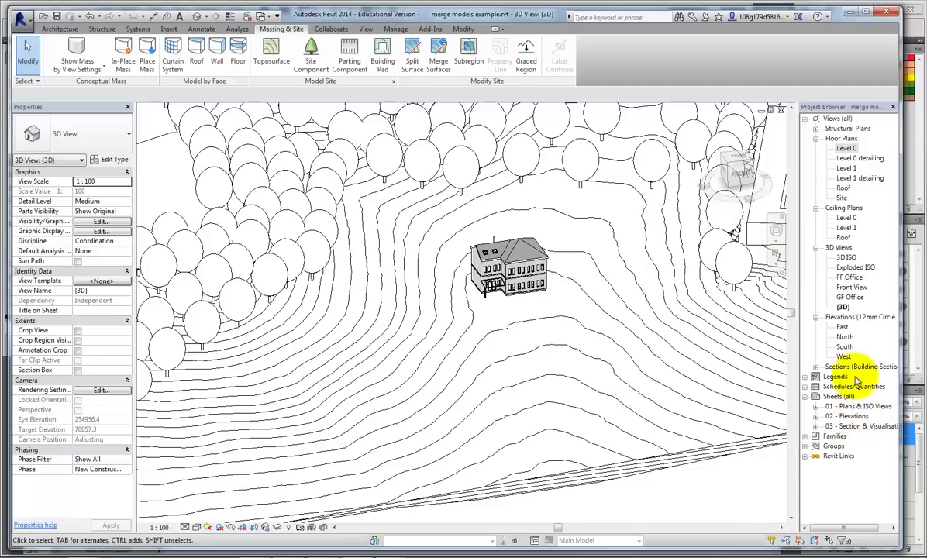
Open the Section 1 view and examine how the levelled terrain meets the building's base and the slopes on both sides
left_click(816, 367)
double_click(850, 377)
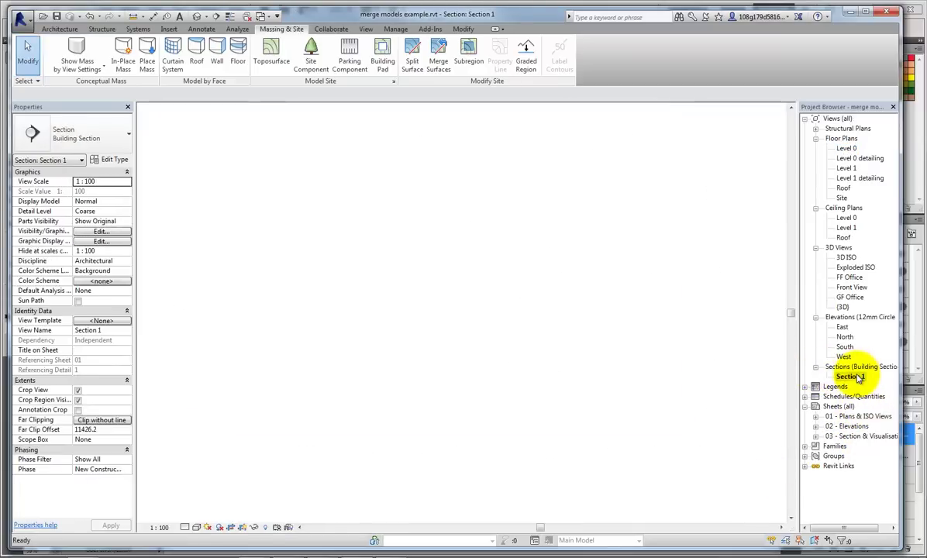
scroll(405, 425, "up", 5)
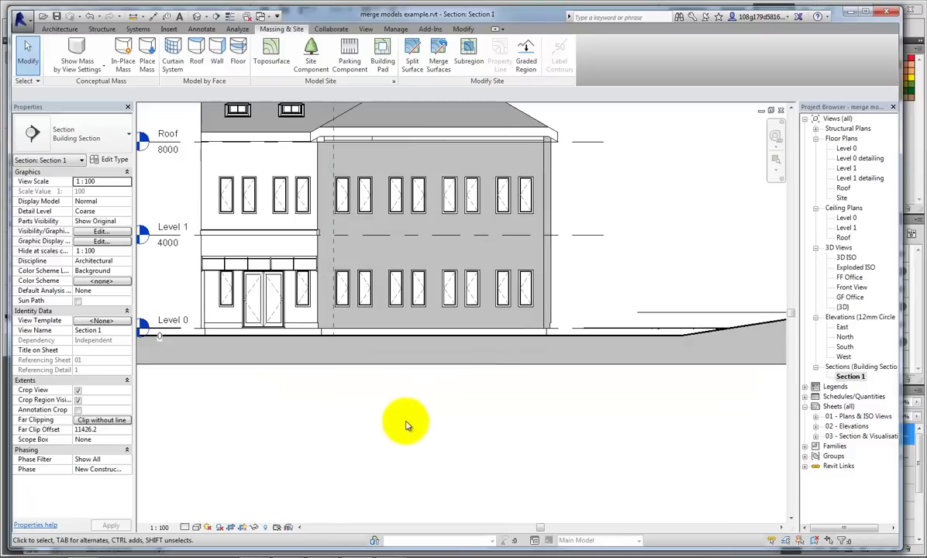
left_click(728, 329)
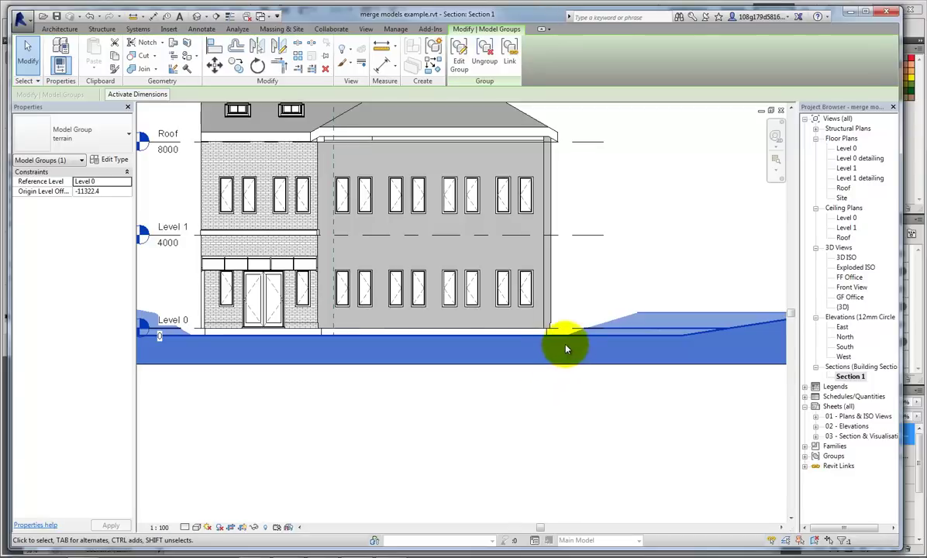
scroll(555, 335, "up", 3)
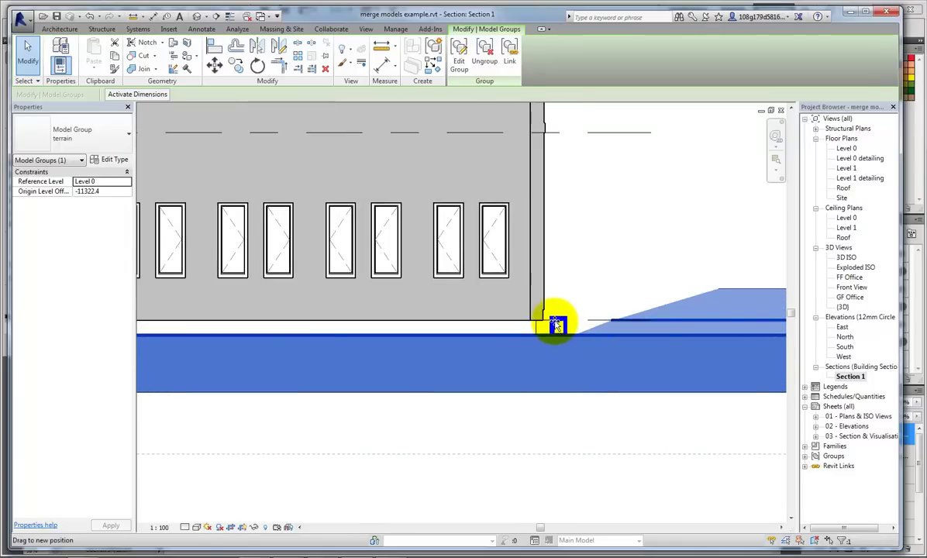
left_click_drag(558, 318, 599, 375)
left_click(594, 428)
scroll(594, 427, "down", 3)
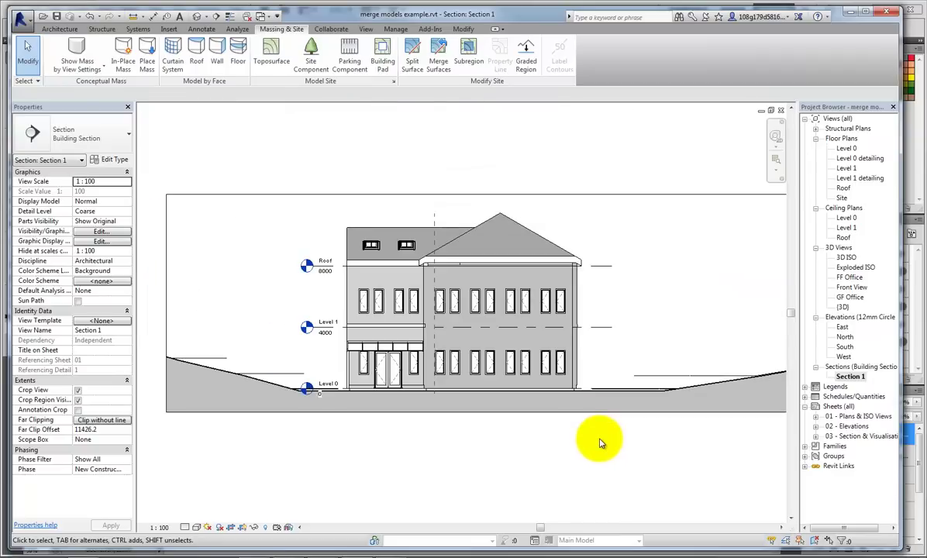
scroll(486, 440, "down", 1)
middle_click_drag(532, 482, 483, 447)
Return to the default 3D view, face the building's front from above and turn on shadows
left_click(198, 16)
middle_click_drag(632, 368, 491, 372, "shift")
scroll(489, 335, "up", 3)
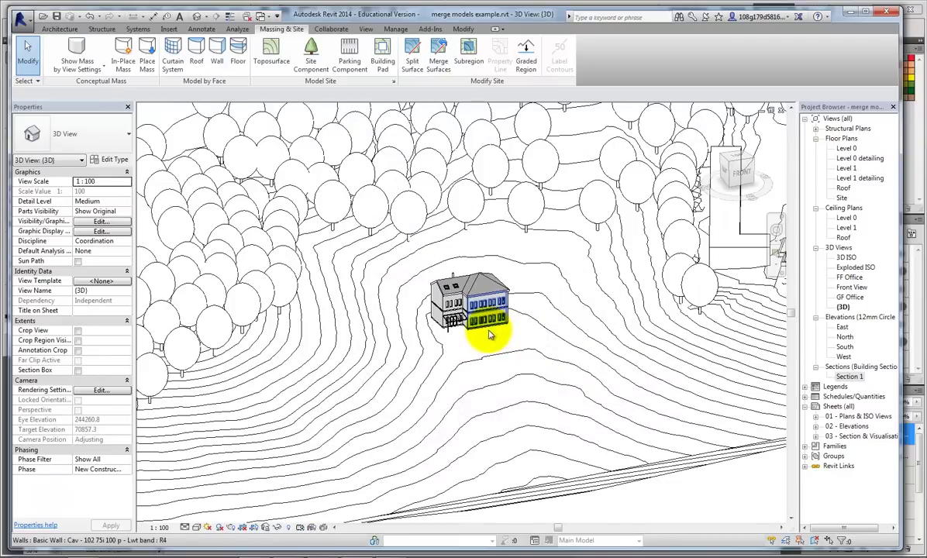
left_click(207, 527)
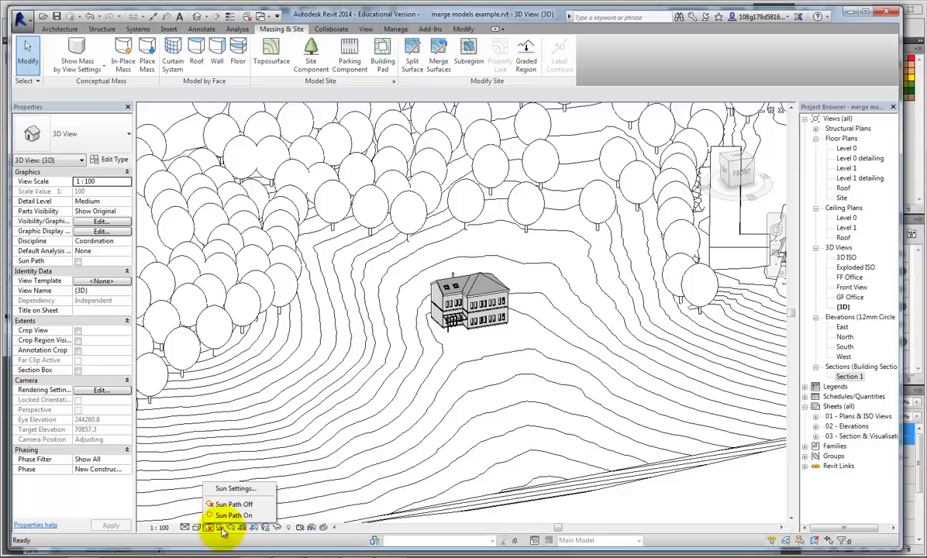
left_click(221, 529)
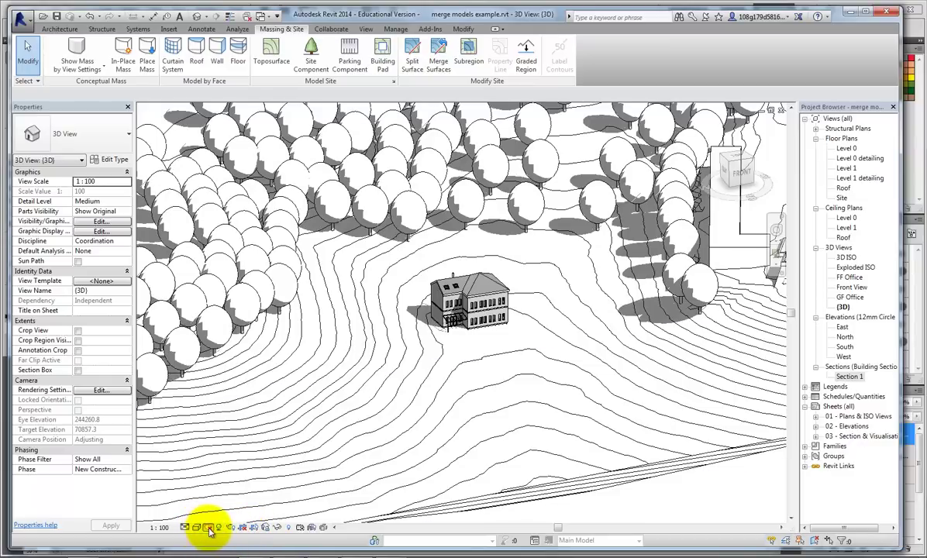
Set the sun settings to a Single Day solar study with a 15-minute time interval and apply them
left_click(208, 529)
left_click(236, 489)
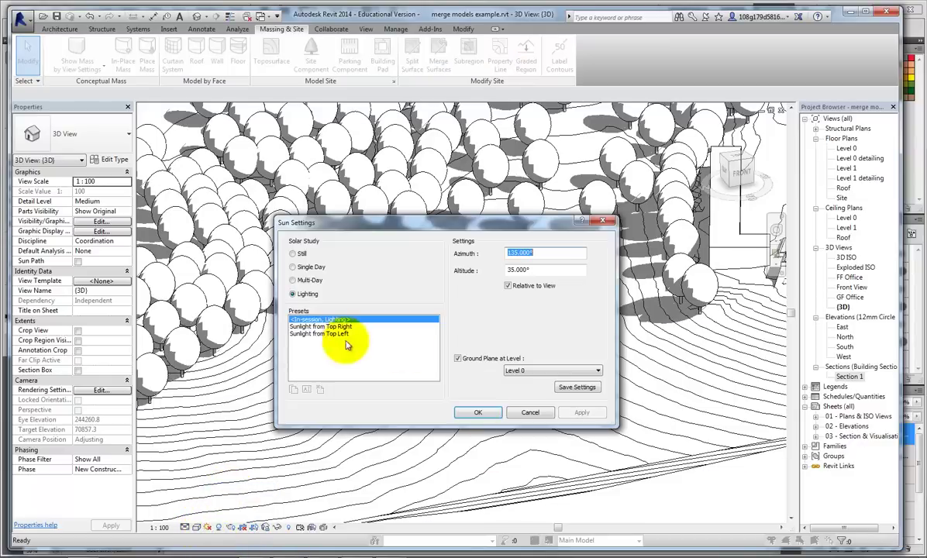
left_click(295, 267)
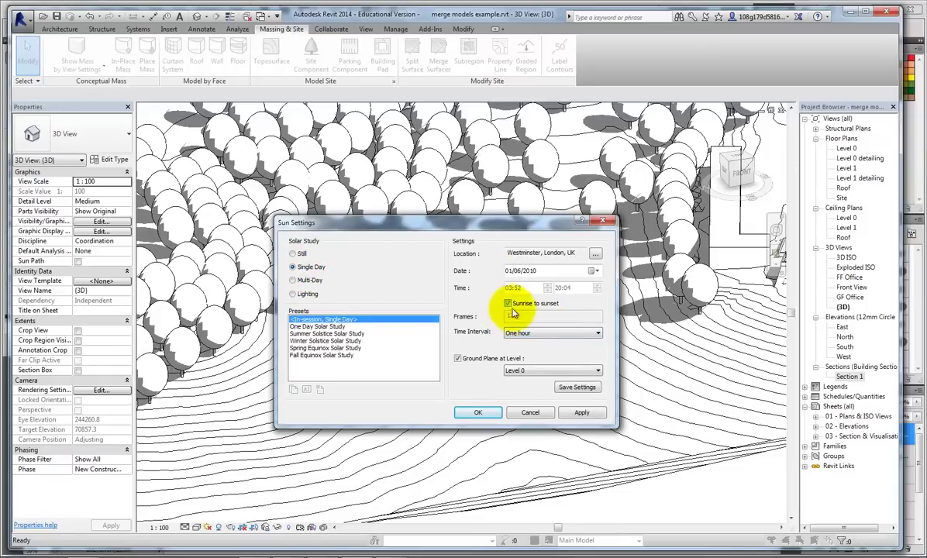
left_click(571, 333)
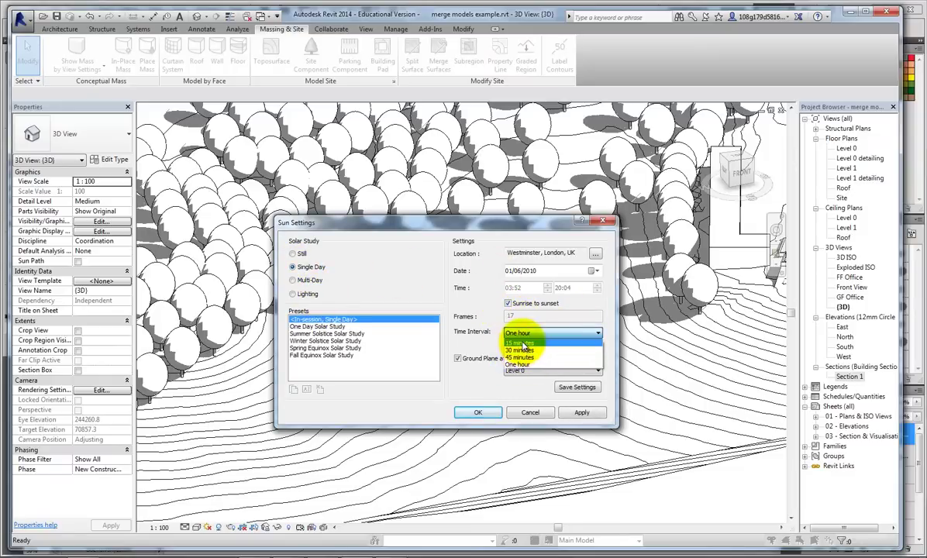
left_click(525, 344)
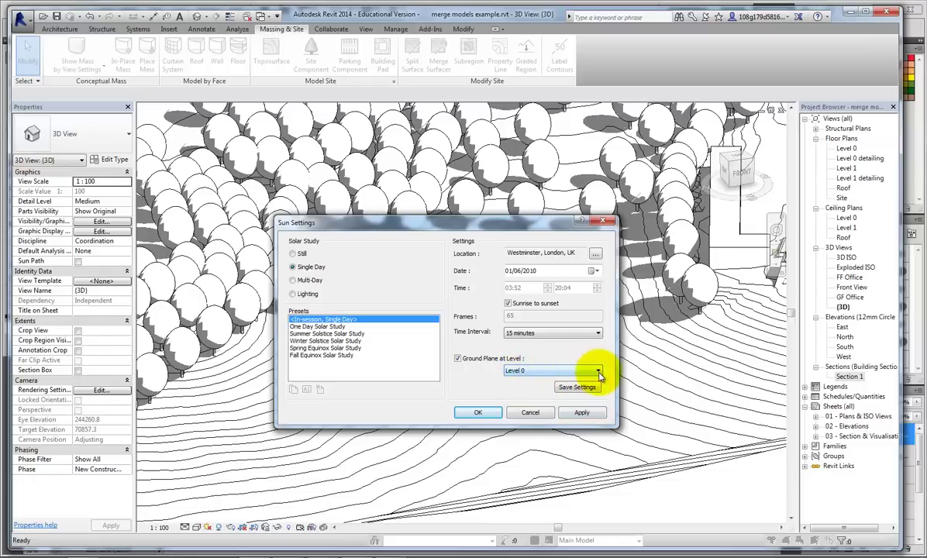
left_click(583, 415)
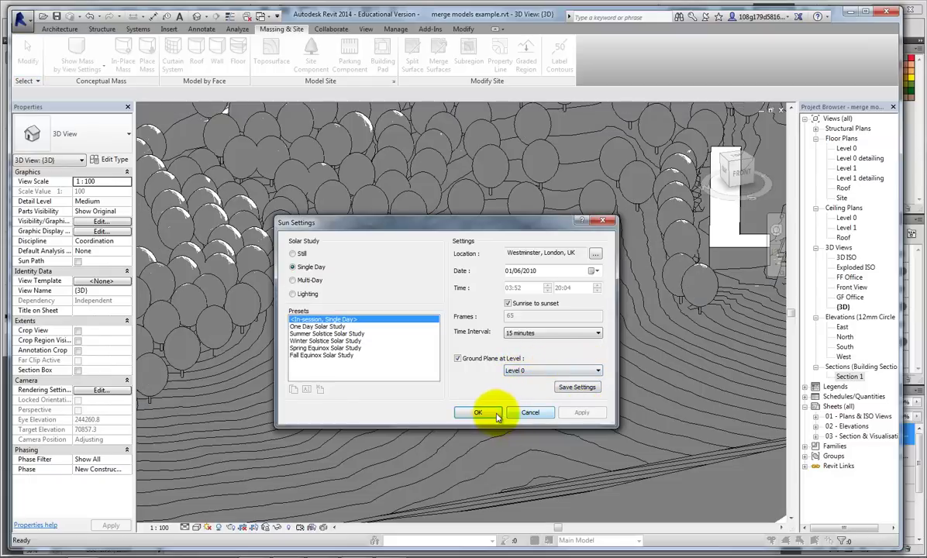
left_click(478, 413)
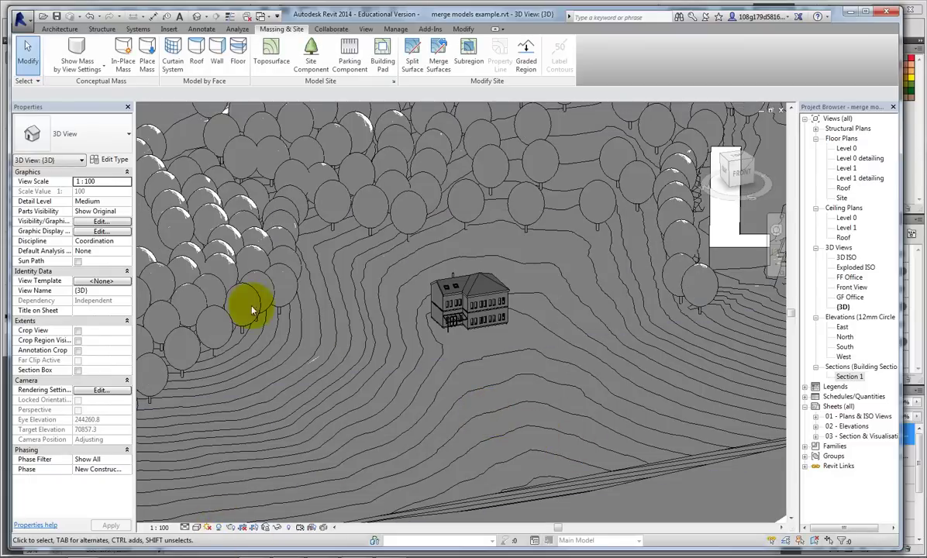
Preview the solar study and play its animation to watch the shadows move across the terrain and building
left_click(208, 529)
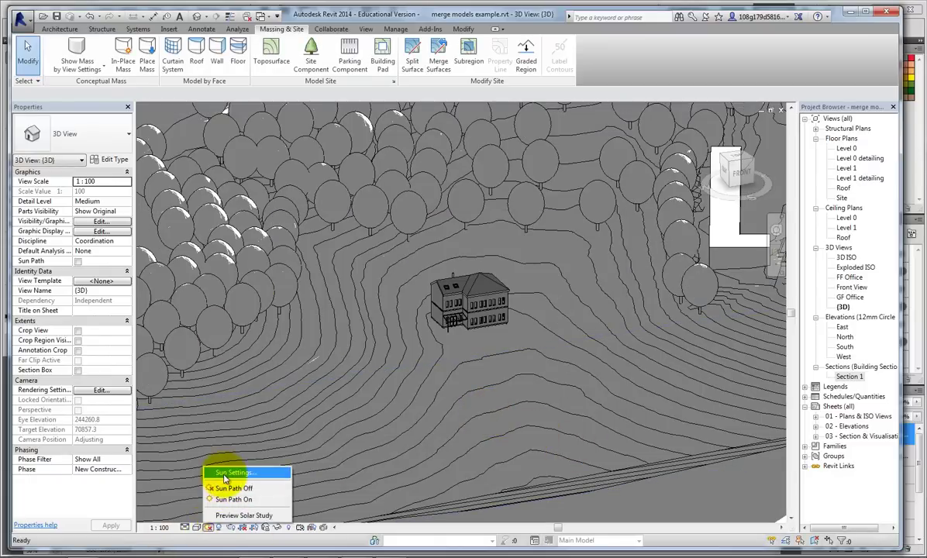
left_click(231, 516)
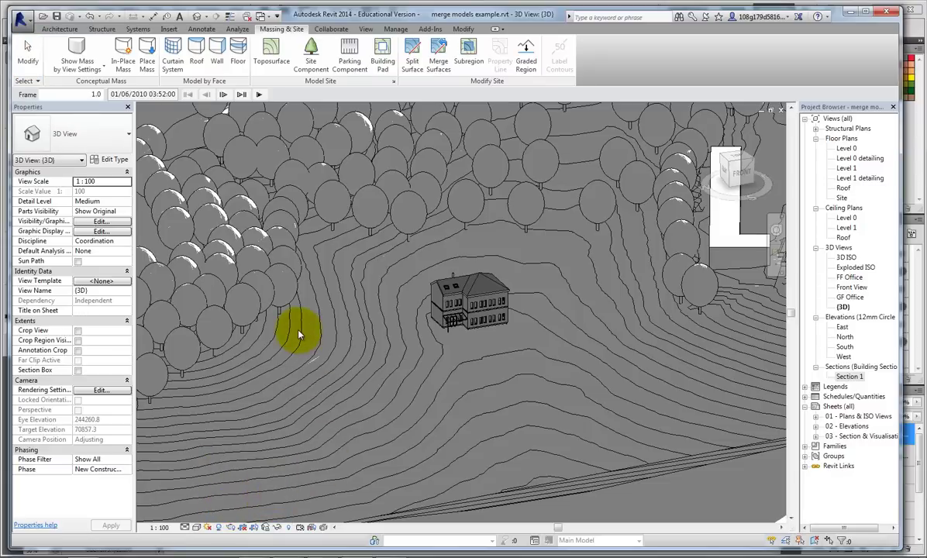
left_click(258, 94)
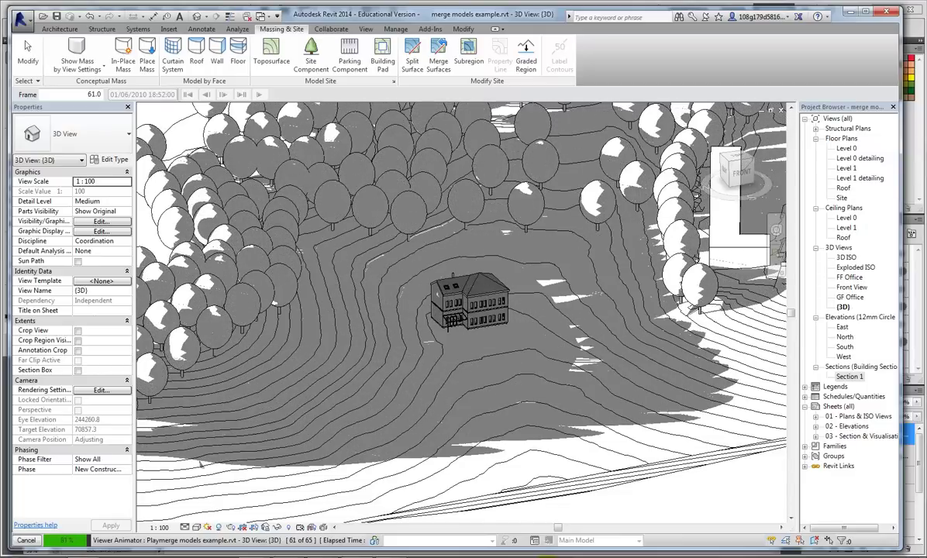
left_click(449, 318)
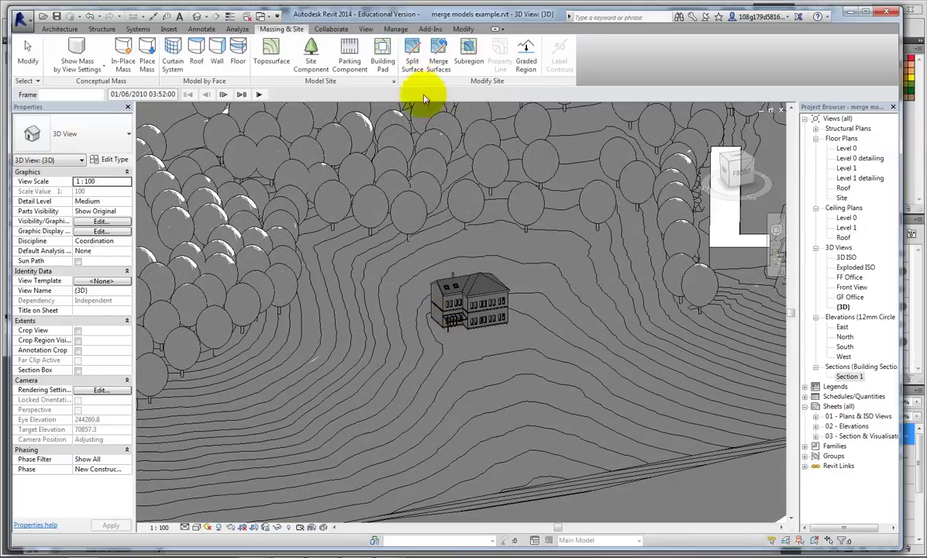
left_click(170, 29)
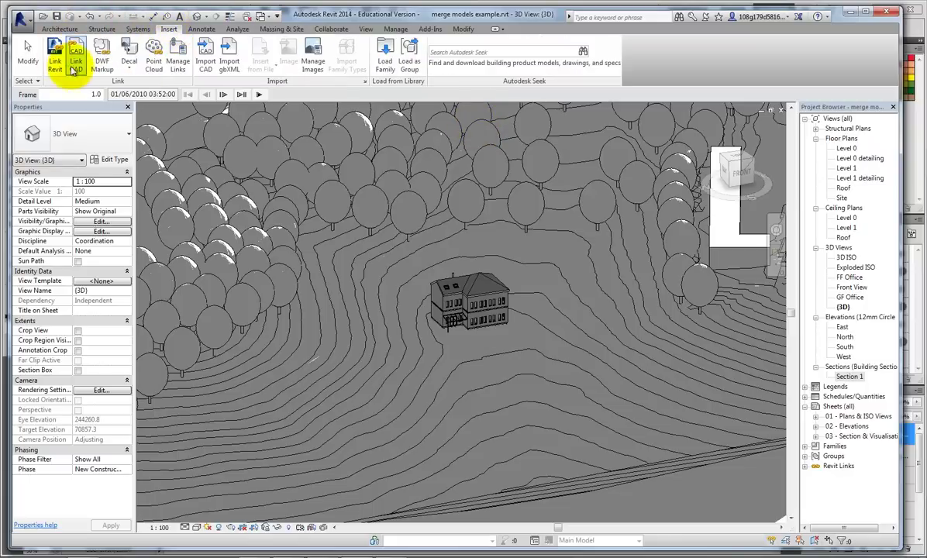